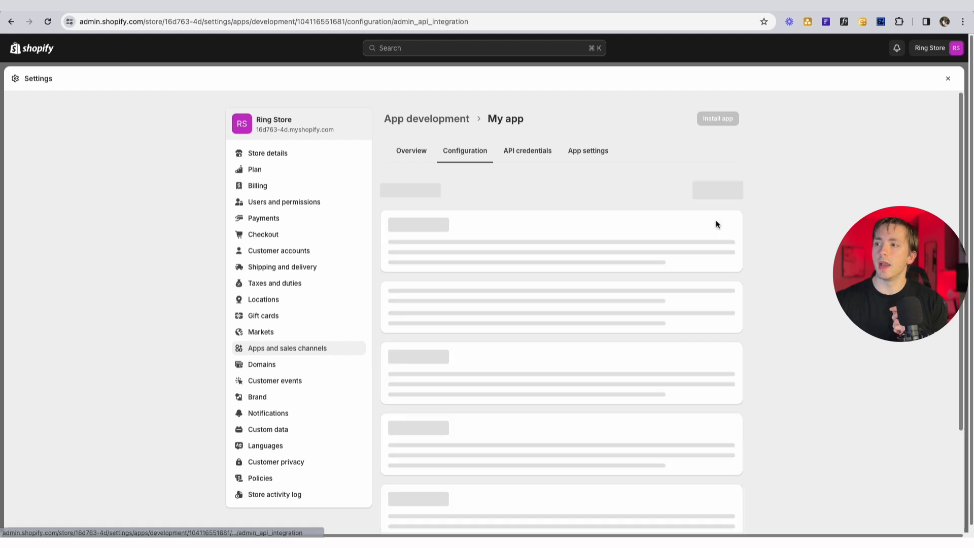
- Grant My app the read_orders and read_products access scopes and save them
{"action": "type", "text": "read"}
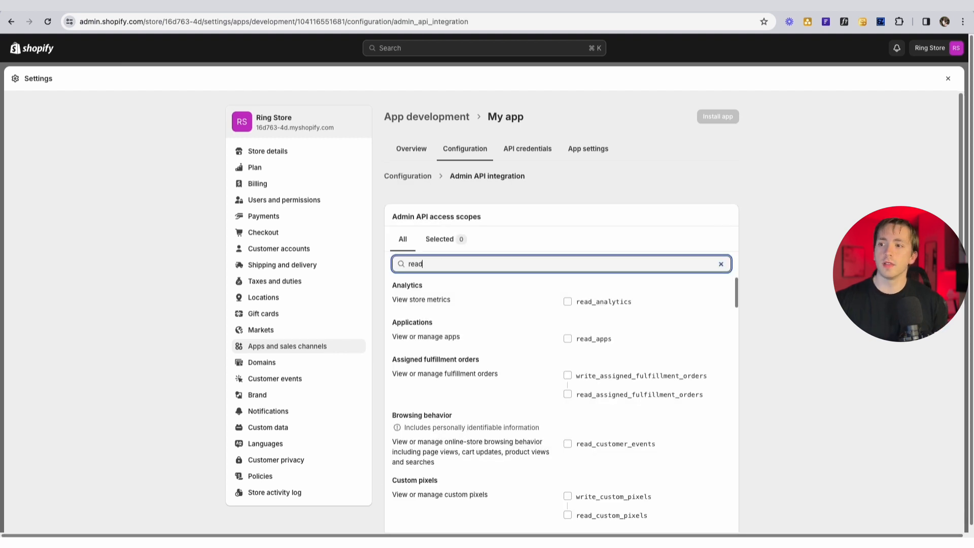
{"action": "type", "text": "_orders"}
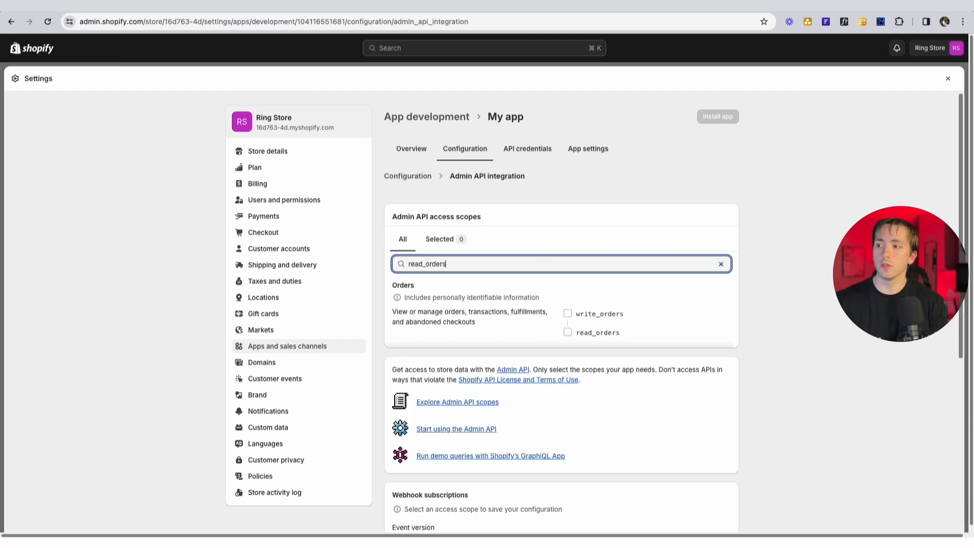
{"action": "left_click", "coordinate": [566, 332]}
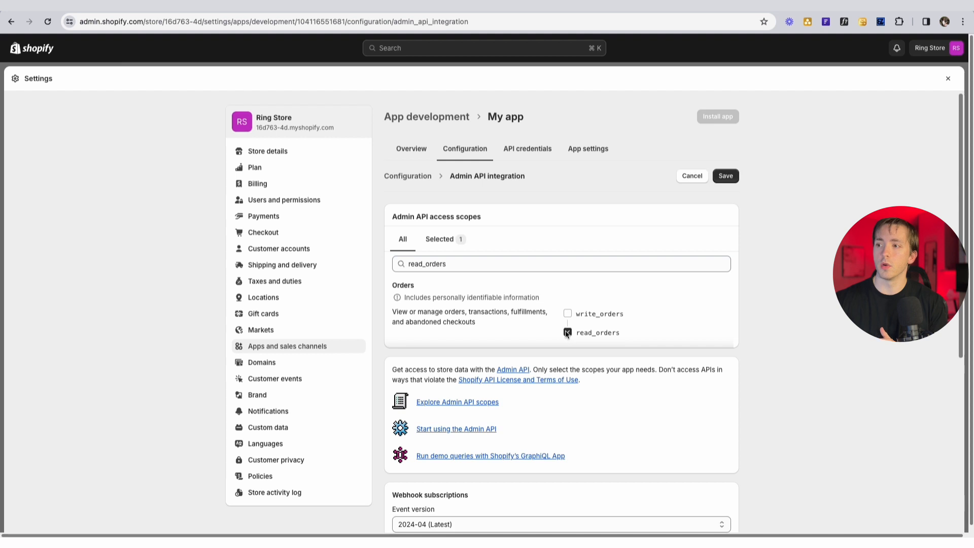
{"action": "double_click", "coordinate": [458, 263]}
{"action": "type", "text": "read_"}
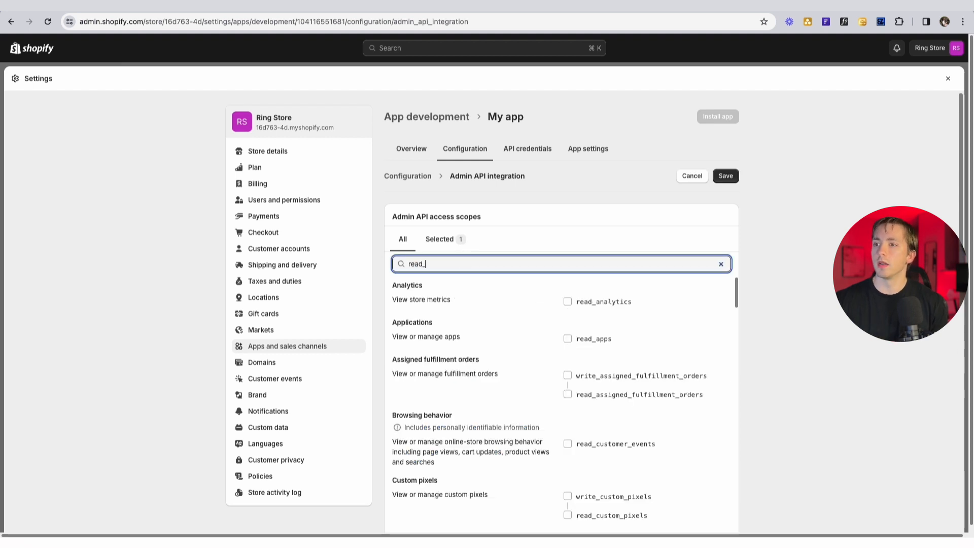
{"action": "type", "text": "products"}
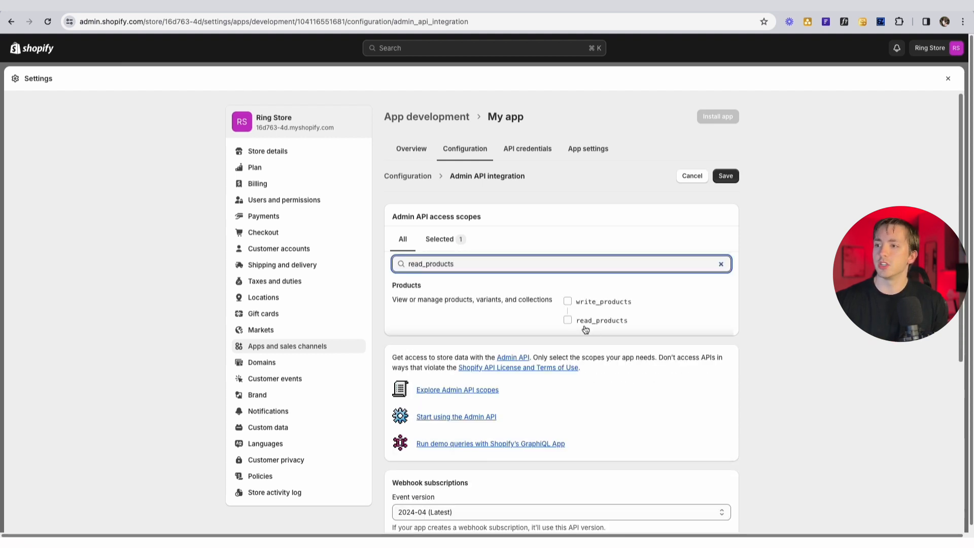
{"action": "left_click", "coordinate": [567, 320]}
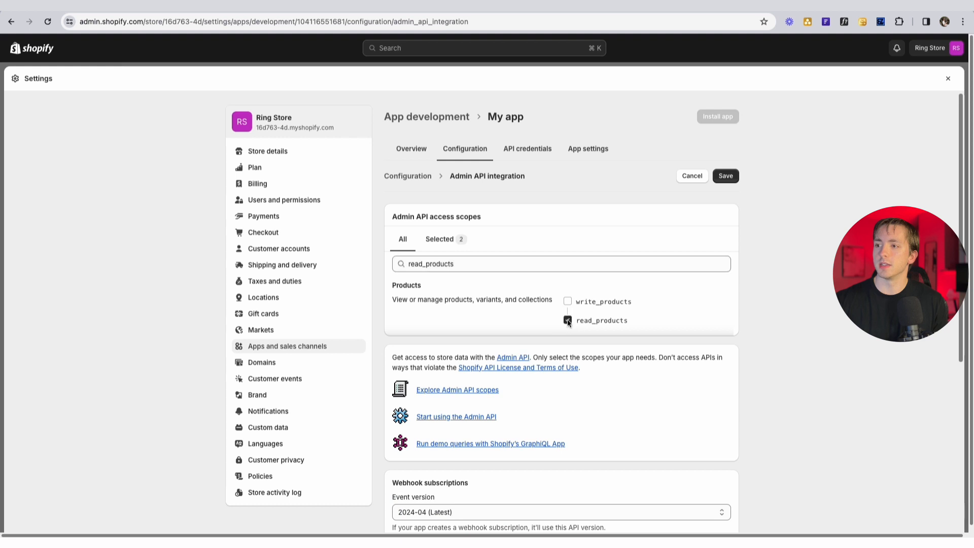
{"action": "left_click", "coordinate": [726, 176]}
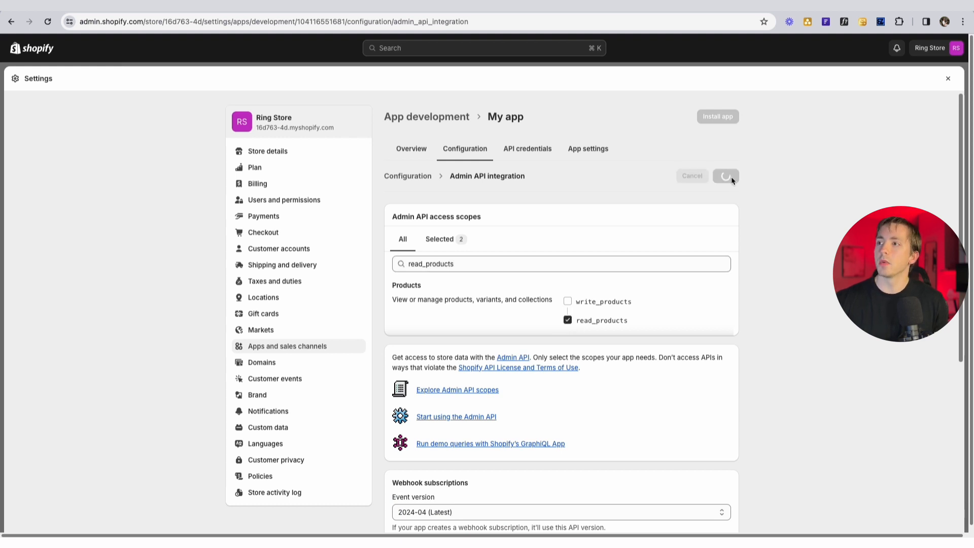
- Install the app on Ring Store, then reveal and copy its Admin API access token
{"action": "left_click", "coordinate": [718, 116]}
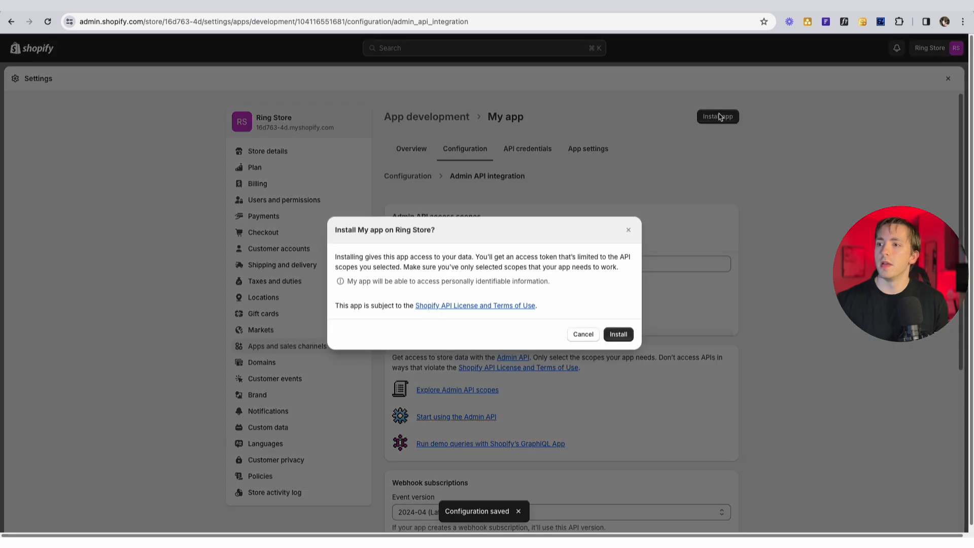
{"action": "left_click", "coordinate": [620, 332]}
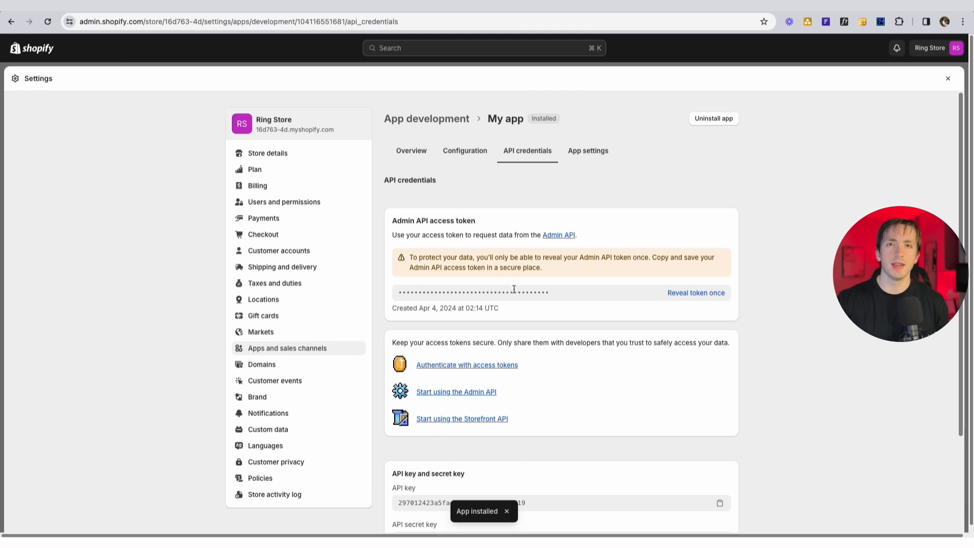
{"action": "left_click", "coordinate": [694, 293]}
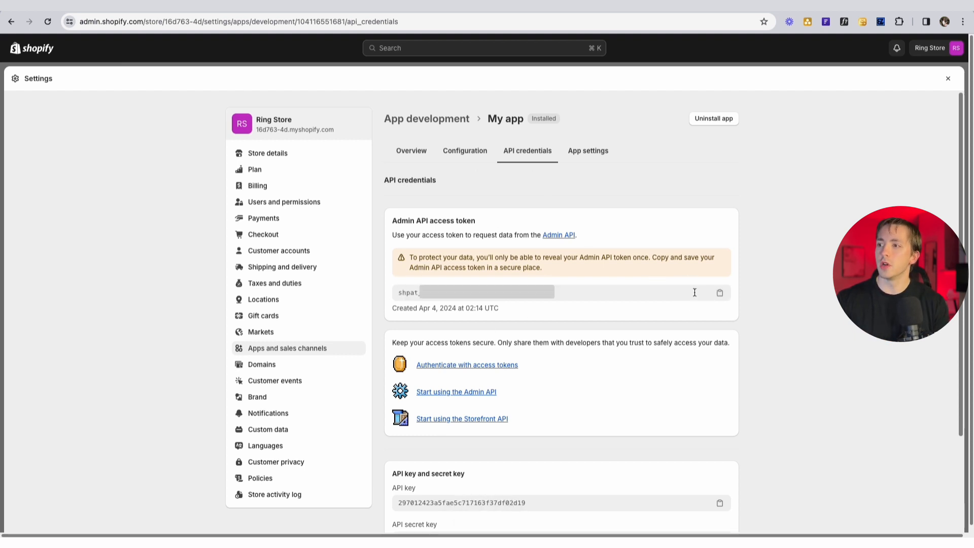
{"action": "left_click", "coordinate": [720, 294]}
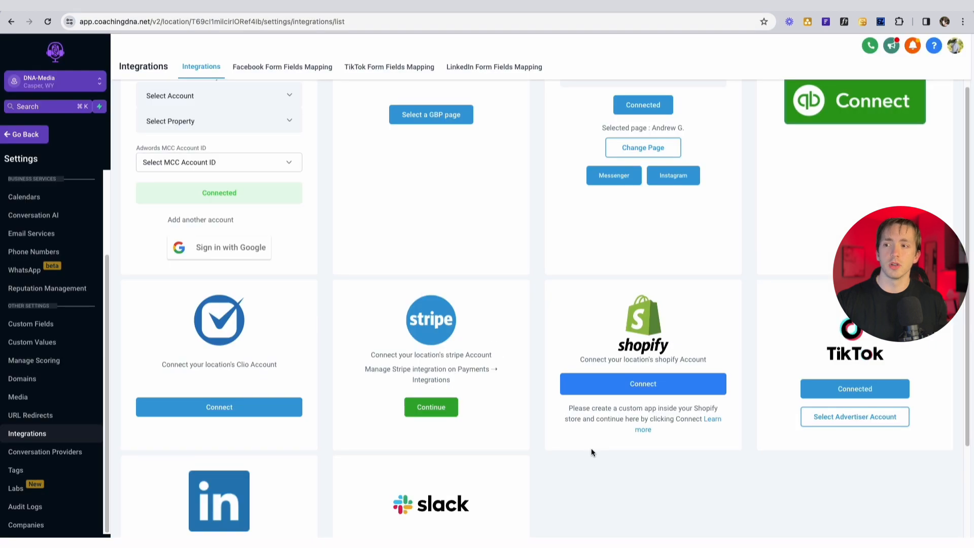
- Connect HighLevel's Shopify integration using the pasted access token and Ring Store's subdomain
{"action": "left_click", "coordinate": [664, 383]}
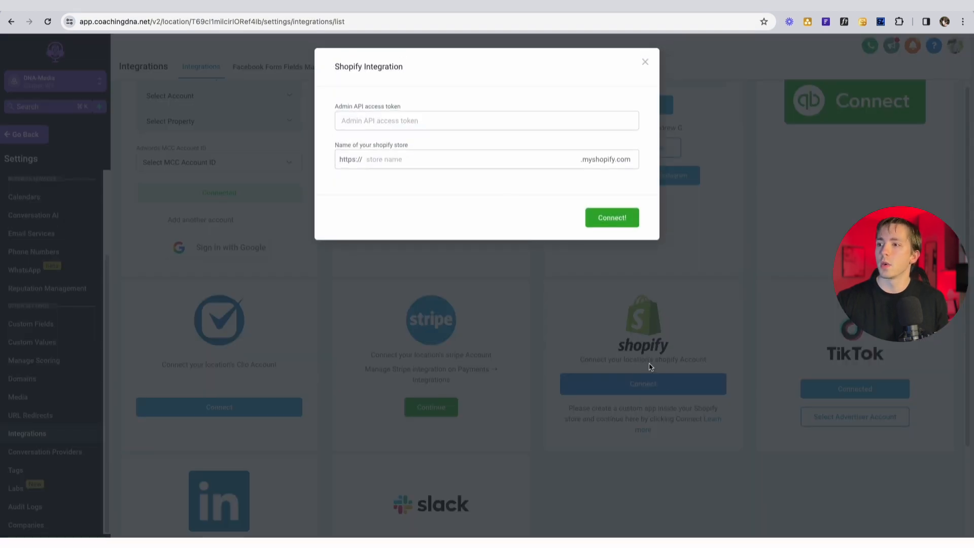
{"action": "left_click", "coordinate": [444, 124]}
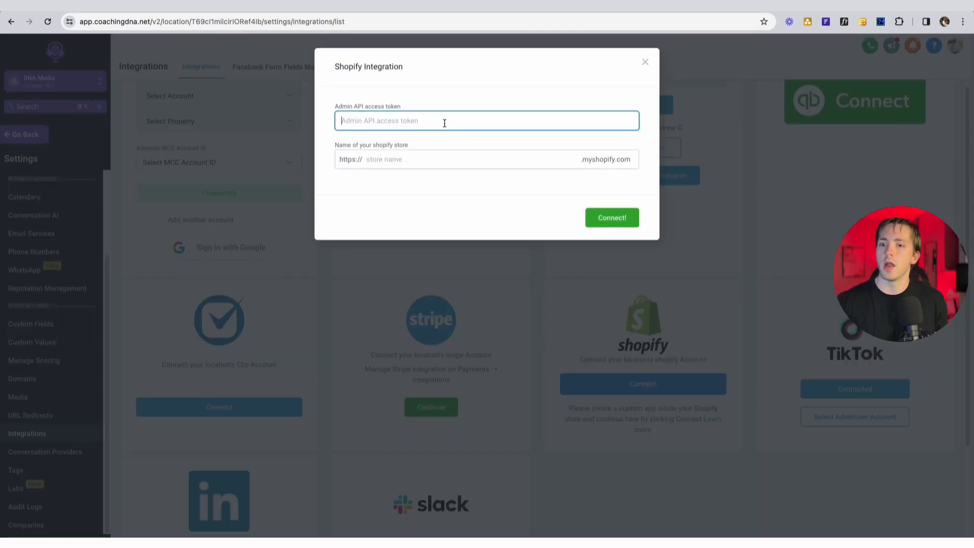
{"action": "key", "text": "super+v"}
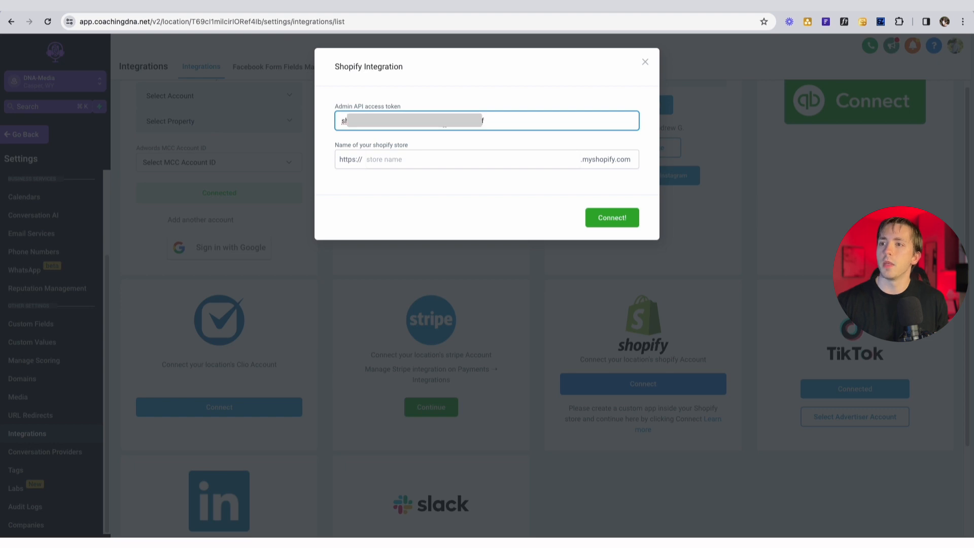
{"action": "left_click", "coordinate": [434, 163]}
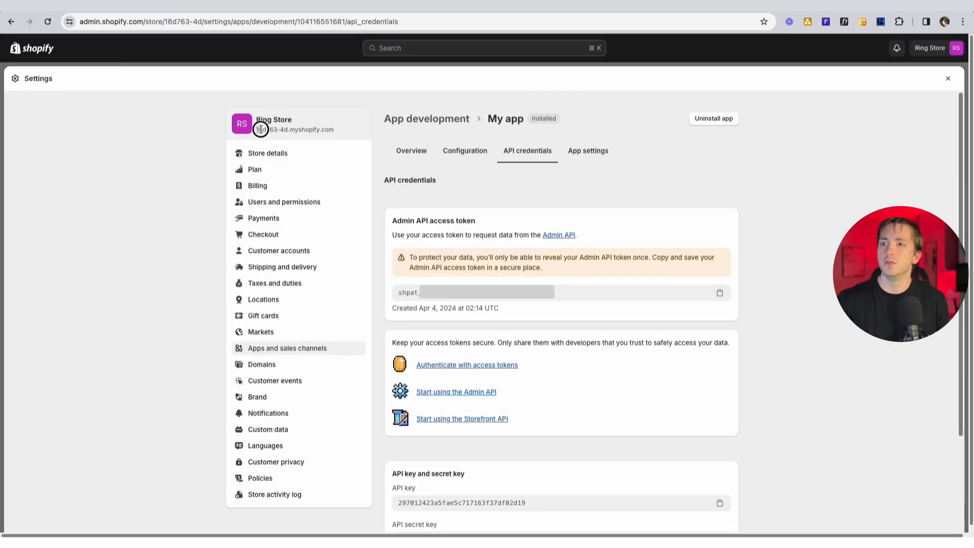
{"action": "left_click_drag", "start_coordinate": [260, 130], "coordinate": [285, 130]}
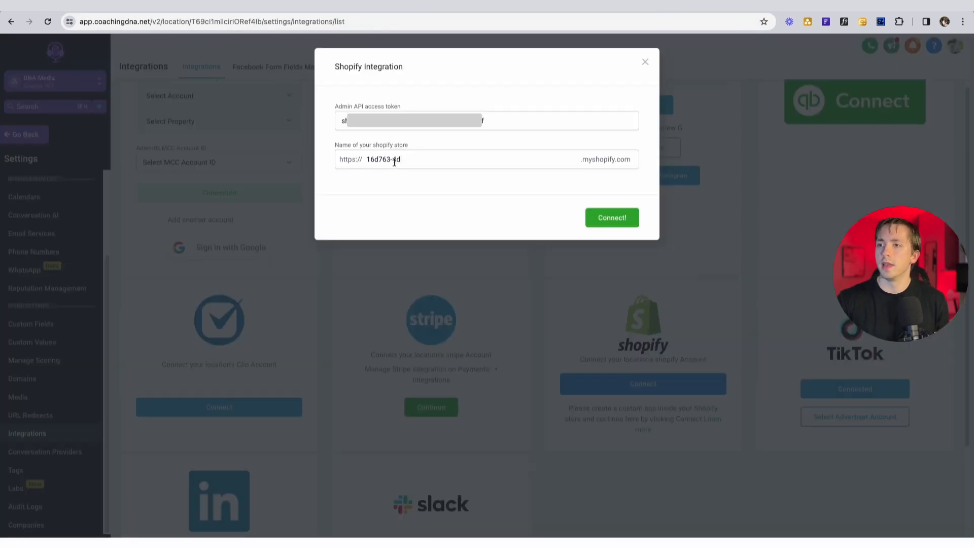
{"action": "left_click", "coordinate": [609, 217]}
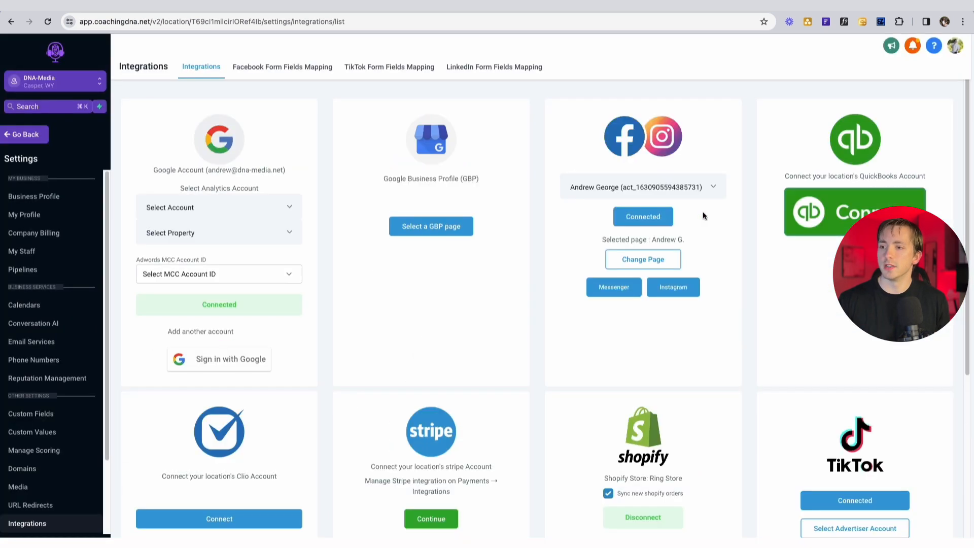
{"action": "scroll", "coordinate": [583, 305], "scroll_direction": "down", "scroll_amount": 2}
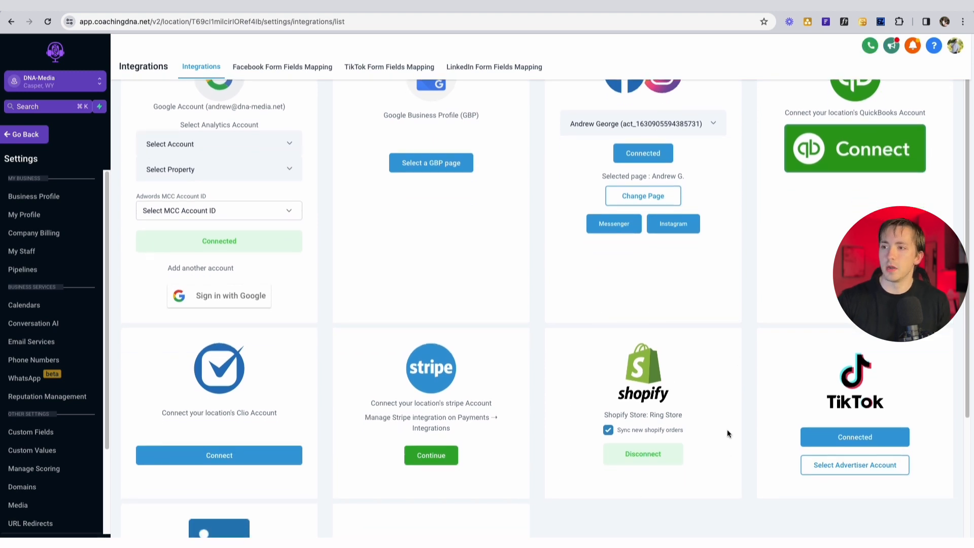
{"action": "left_click", "coordinate": [54, 281]}
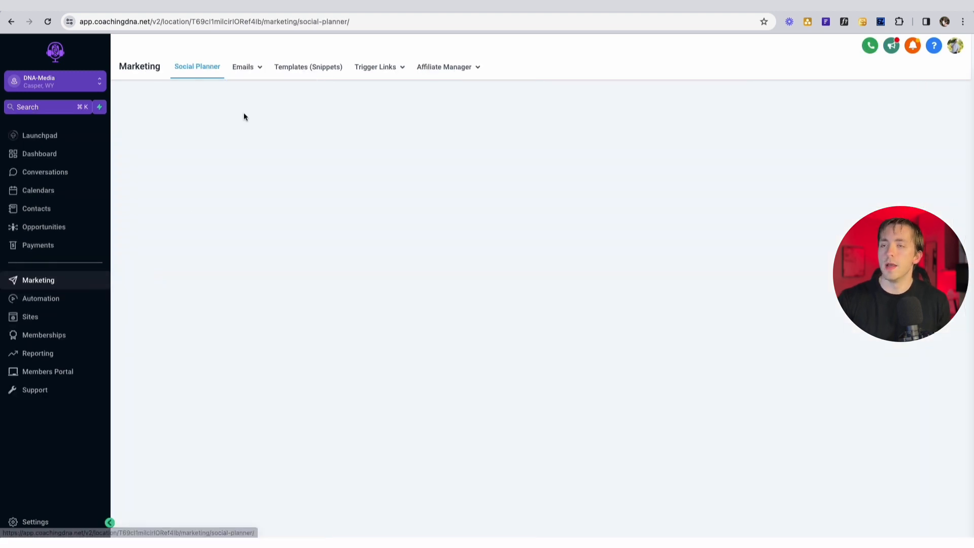
- Replace the [INSERT CART HERE] placeholder in the Abandoned Cart Email template with a Shopping Cart block and save
{"action": "mouse_move", "coordinate": [259, 78]}
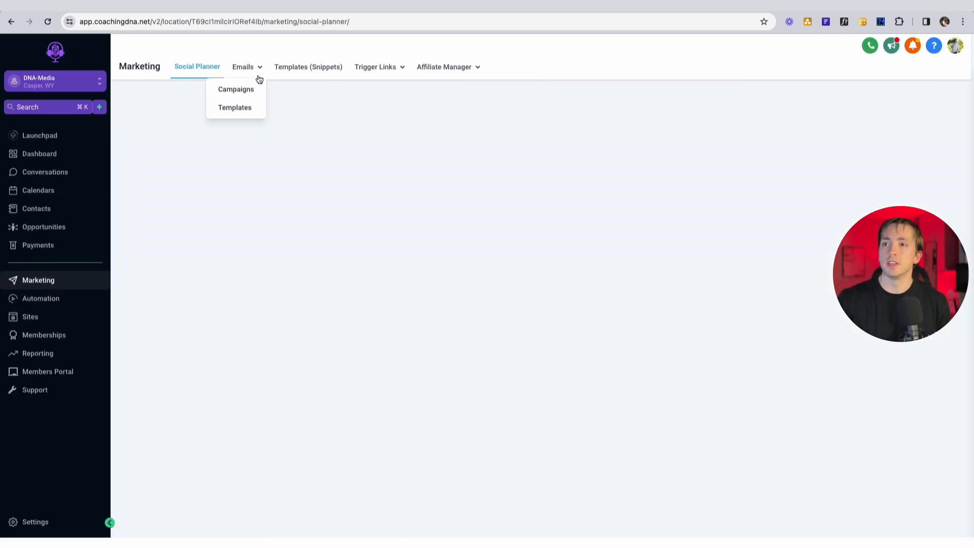
{"action": "left_click", "coordinate": [248, 109]}
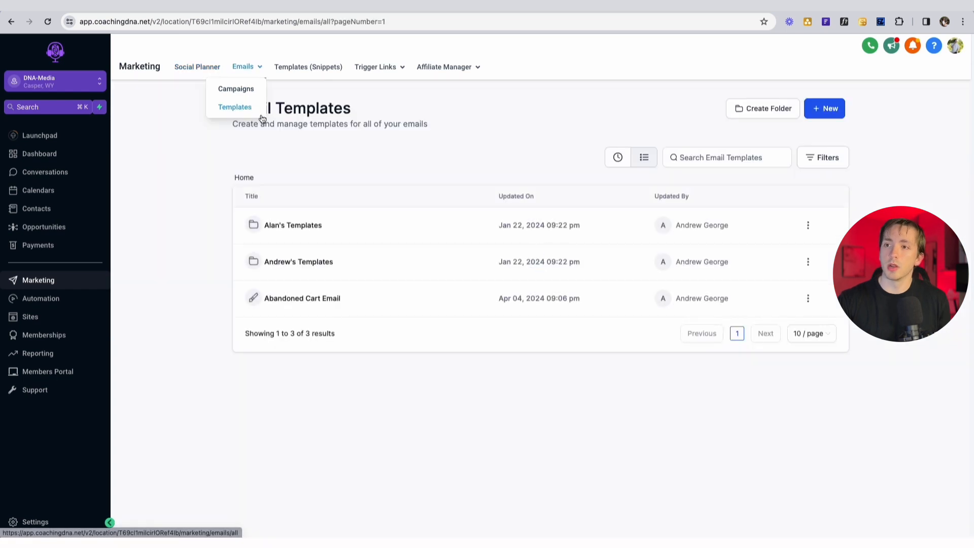
{"action": "left_click", "coordinate": [310, 300]}
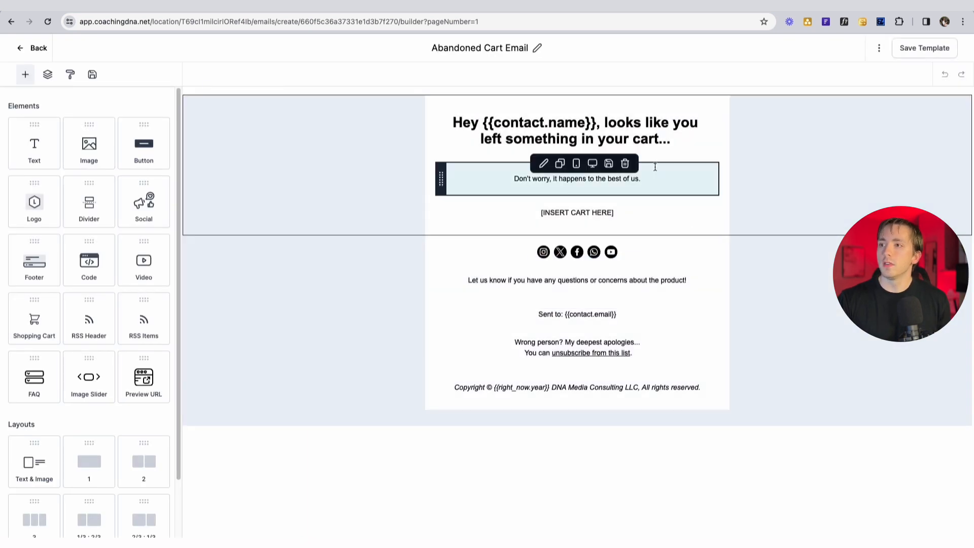
{"action": "scroll", "coordinate": [108, 298], "scroll_direction": "down", "scroll_amount": 2}
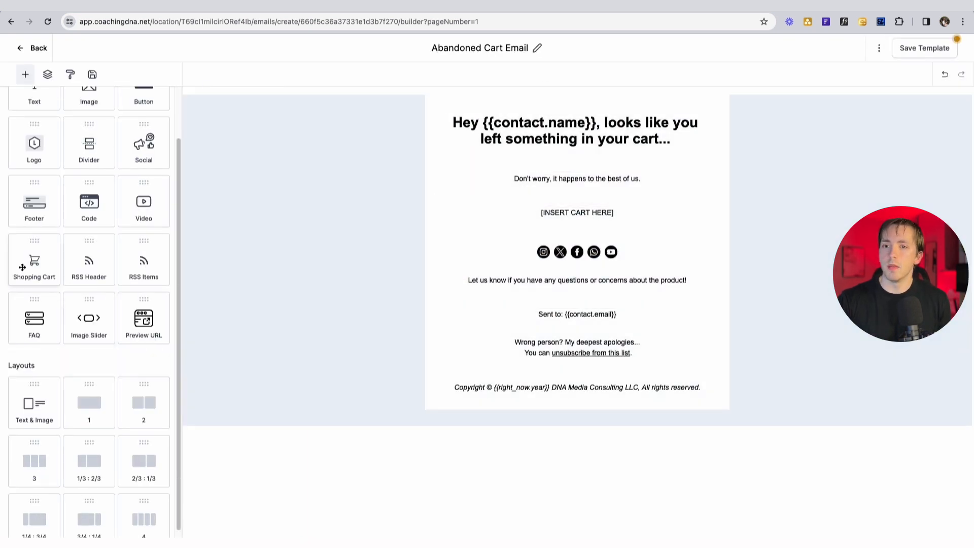
{"action": "left_click_drag", "start_coordinate": [24, 265], "coordinate": [542, 236]}
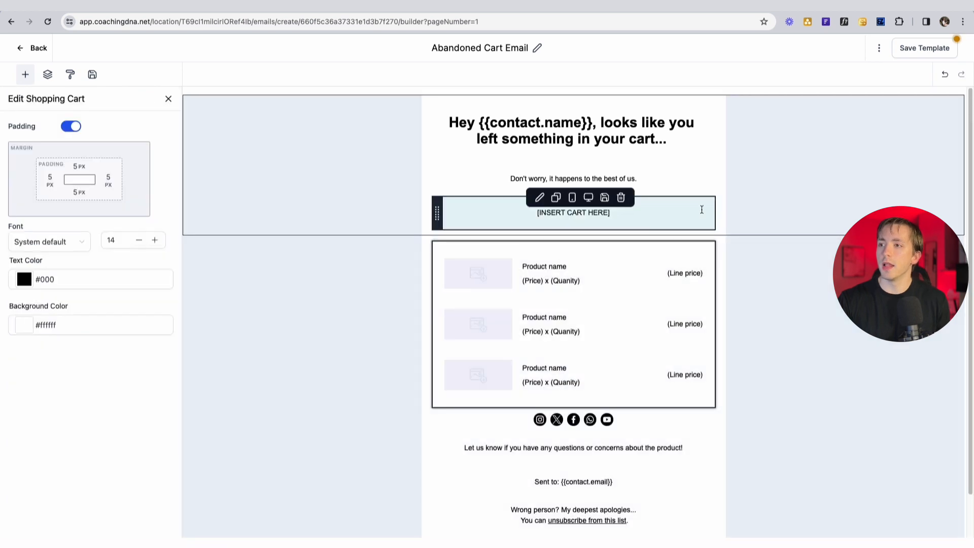
{"action": "left_click", "coordinate": [621, 198]}
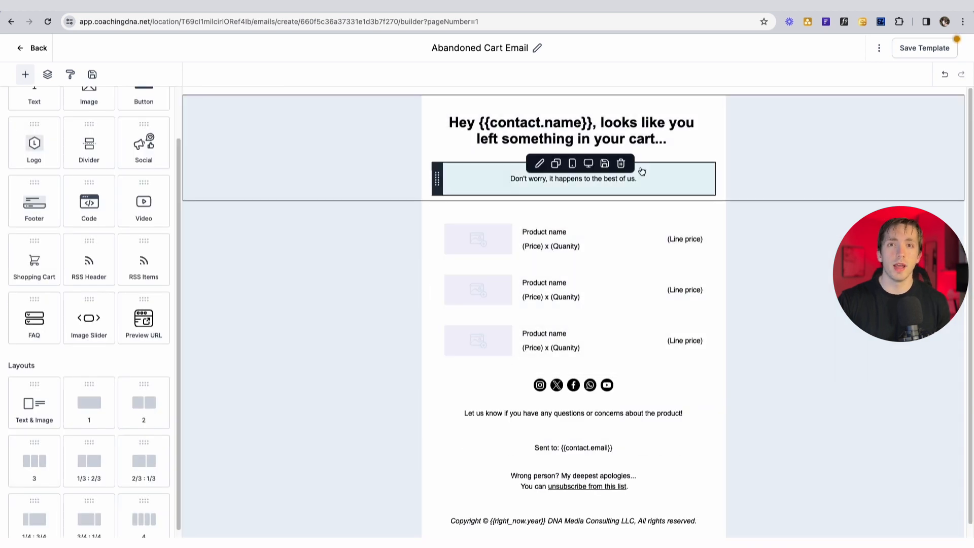
{"action": "left_click", "coordinate": [916, 50]}
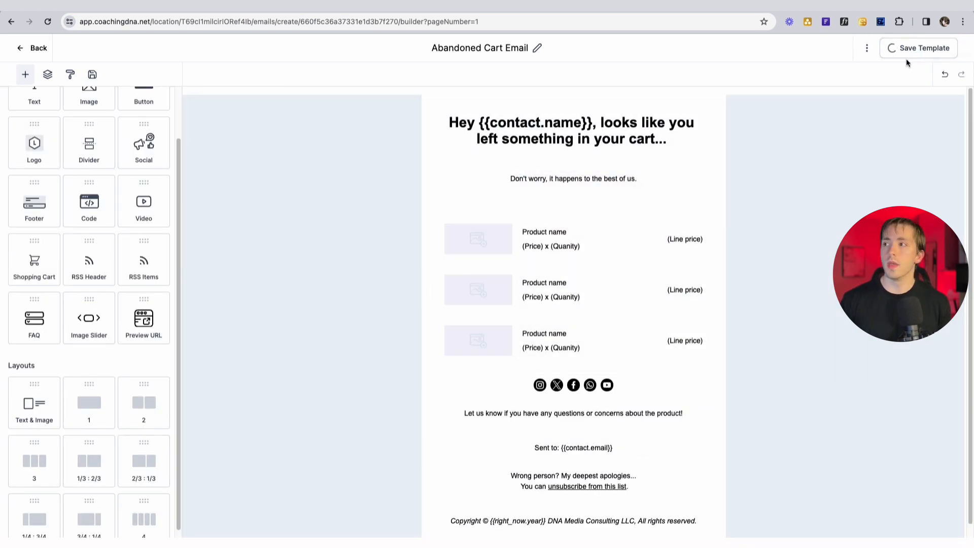
{"action": "left_click", "coordinate": [34, 52]}
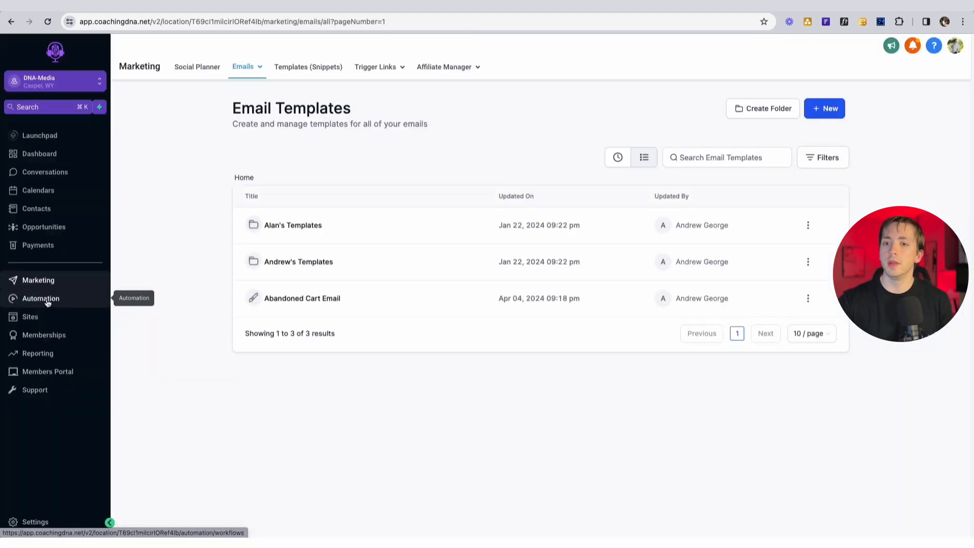
- Open the Shopify | Abandoned Cart Email workflow in the #1 Demo Flows folder
{"action": "left_click", "coordinate": [46, 303]}
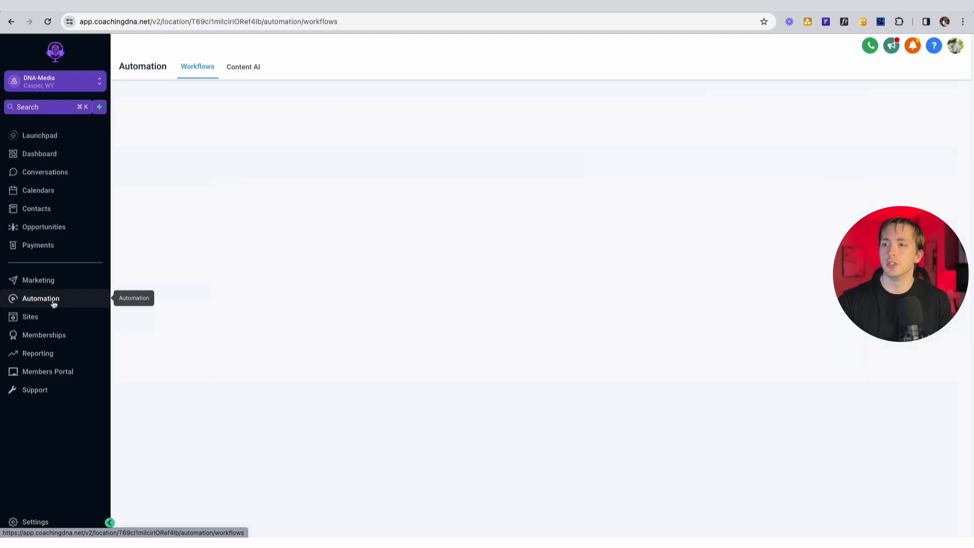
{"action": "left_click", "coordinate": [269, 236]}
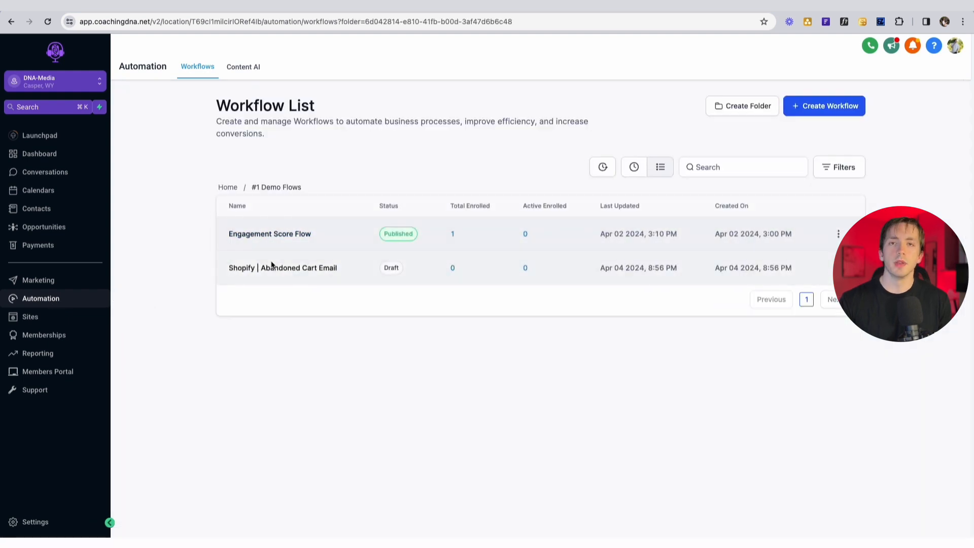
{"action": "left_click", "coordinate": [272, 268]}
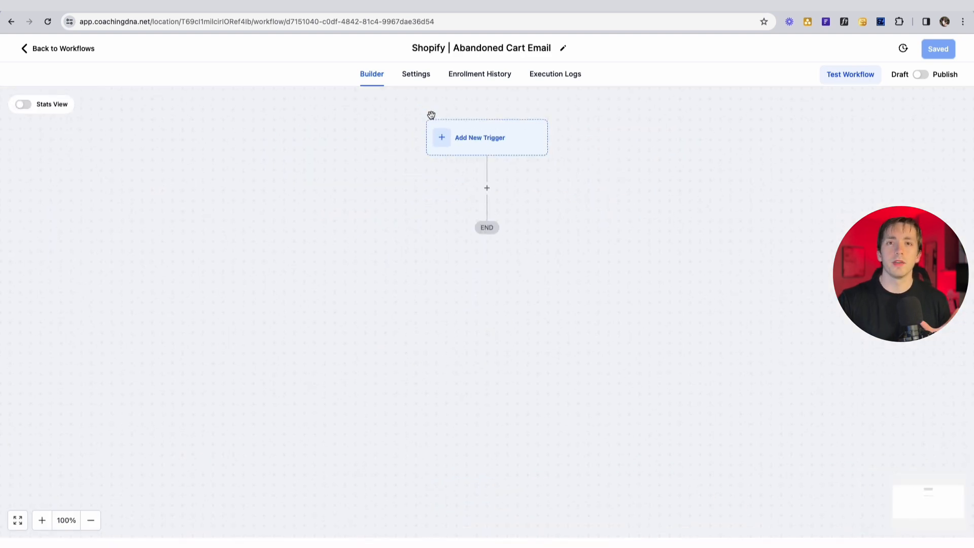
- Add an Abandoned Checkout trigger with a 10-minute duration filter and save it
{"action": "left_click", "coordinate": [466, 136]}
{"action": "scroll", "coordinate": [806, 263], "scroll_direction": "down", "scroll_amount": 10}
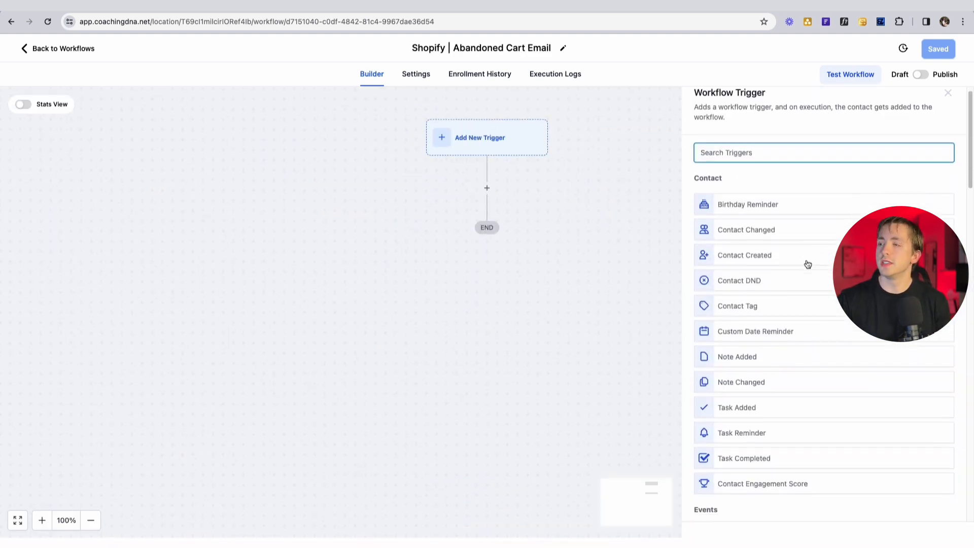
{"action": "scroll", "coordinate": [808, 263], "scroll_direction": "down", "scroll_amount": 13}
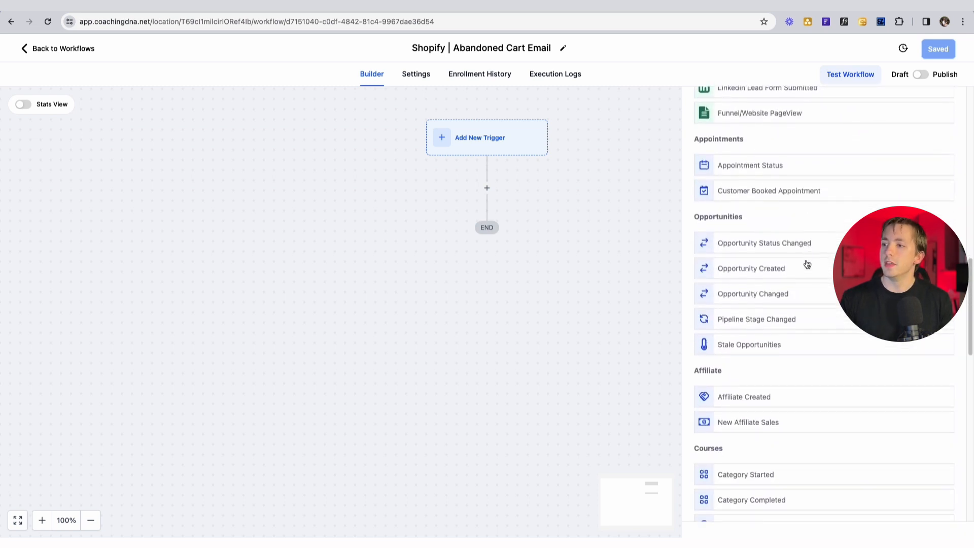
{"action": "scroll", "coordinate": [806, 263], "scroll_direction": "down", "scroll_amount": 6}
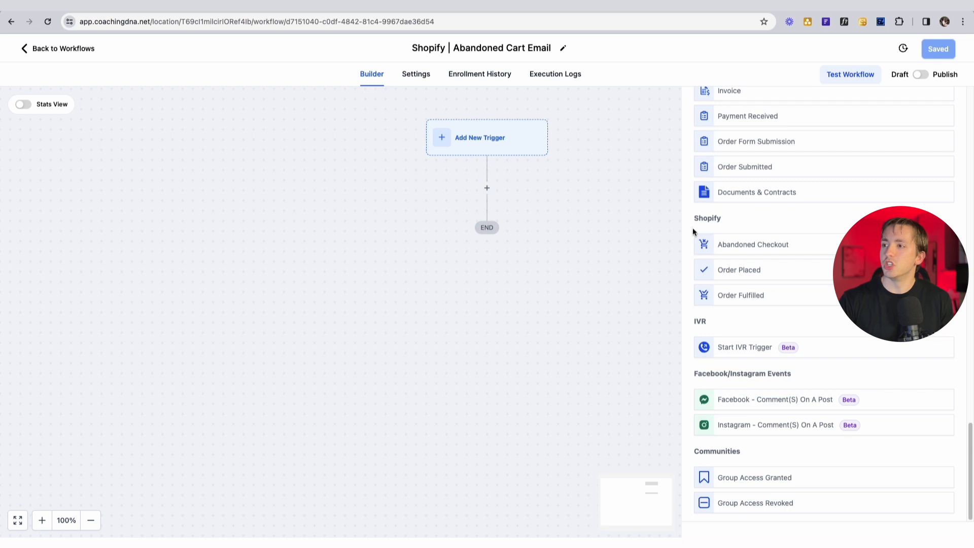
{"action": "left_click_drag", "start_coordinate": [700, 235], "coordinate": [796, 306]}
{"action": "left_click", "coordinate": [796, 309]}
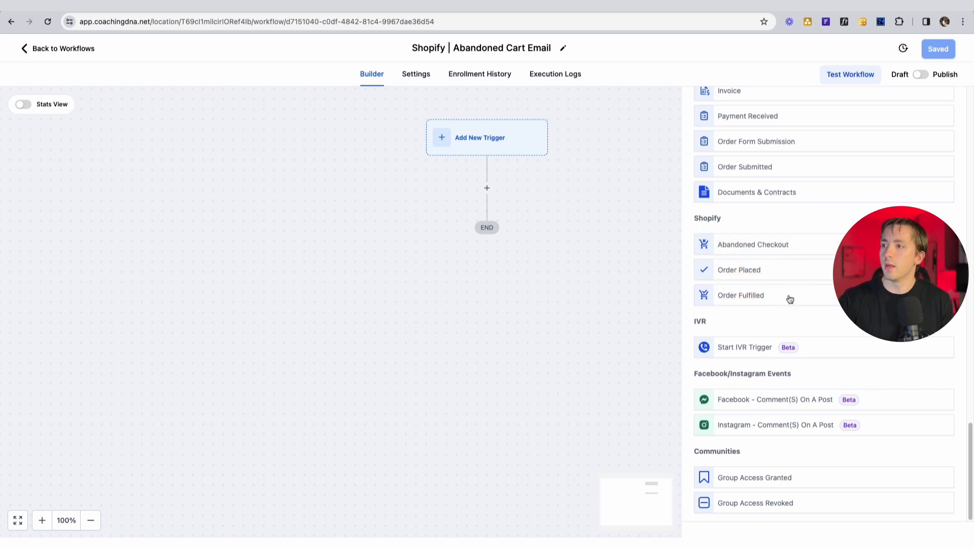
{"action": "left_click", "coordinate": [744, 243]}
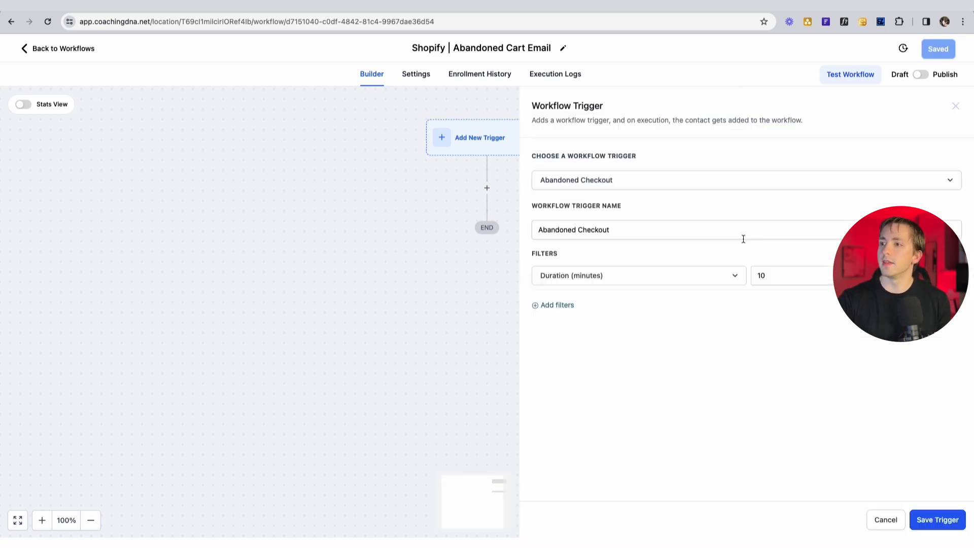
{"action": "left_click", "coordinate": [800, 272]}
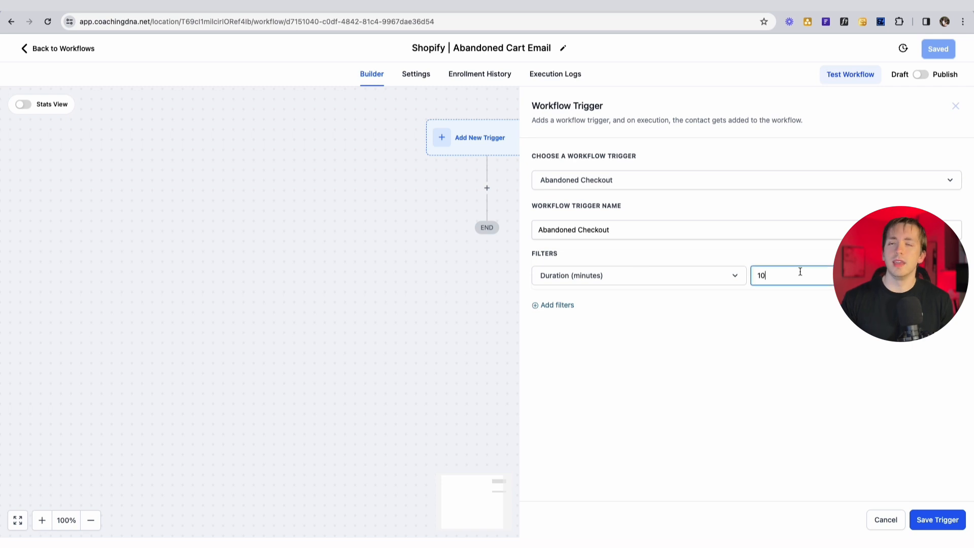
{"action": "left_click", "coordinate": [917, 514]}
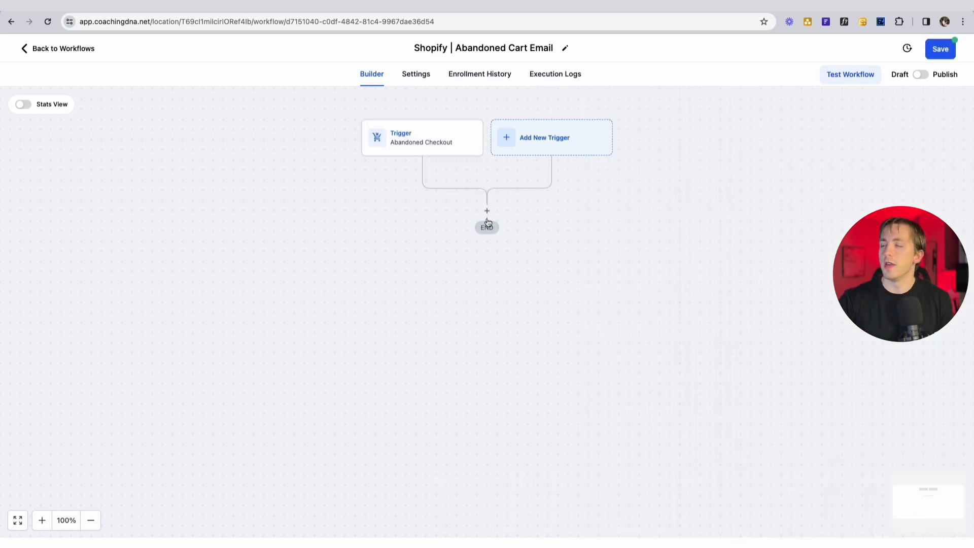
- Add a Send Email action that uses the Abandoned Cart Email template
{"action": "left_click", "coordinate": [487, 212]}
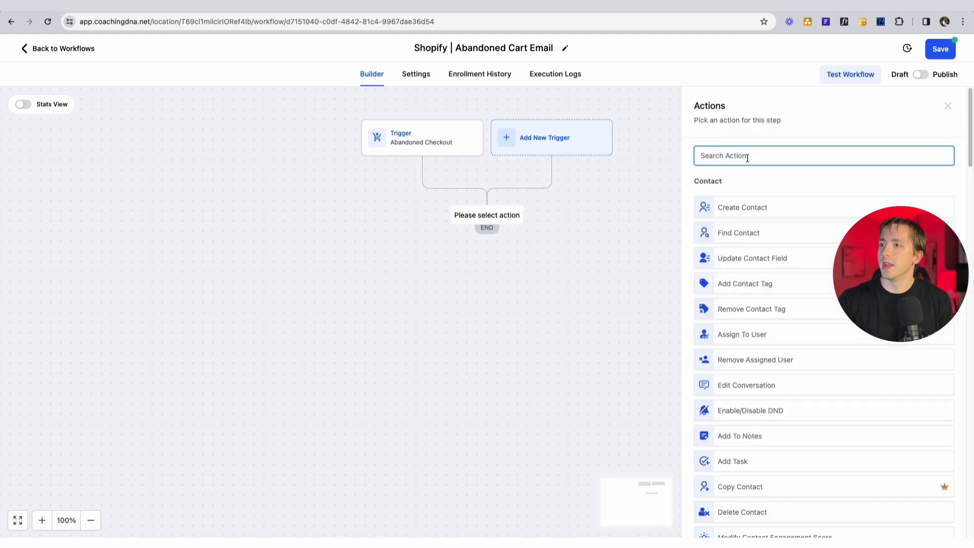
{"action": "type", "text": "email"}
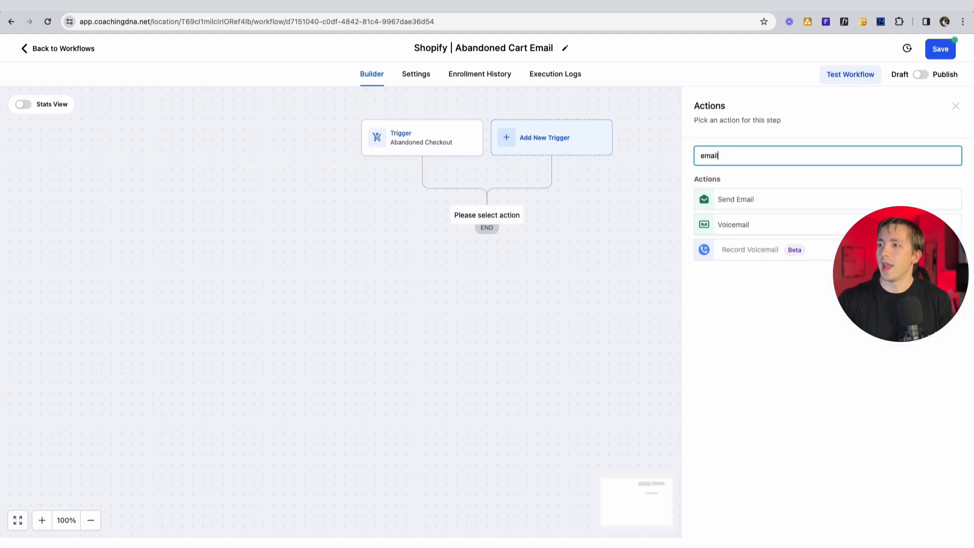
{"action": "left_click", "coordinate": [748, 192]}
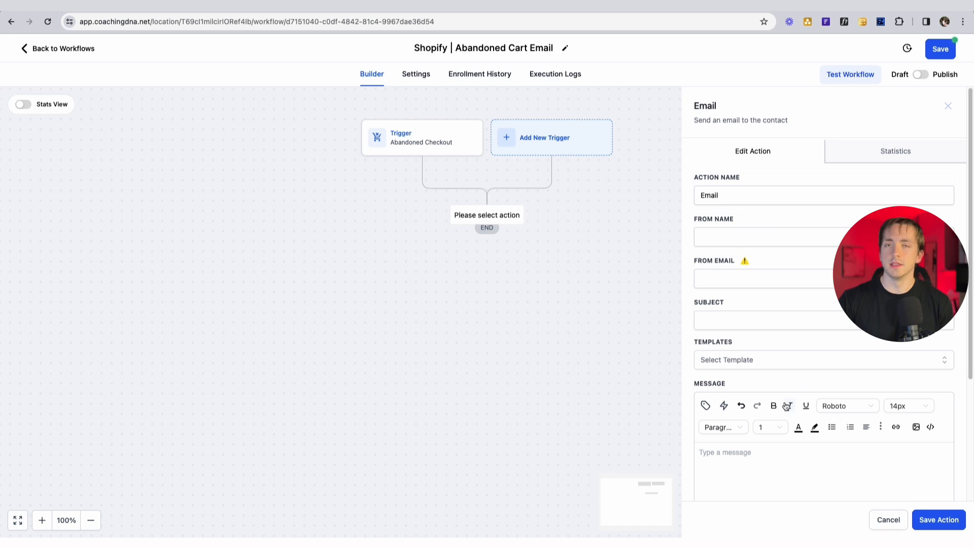
{"action": "scroll", "coordinate": [786, 406], "scroll_direction": "down", "scroll_amount": 4}
{"action": "left_click", "coordinate": [758, 190]}
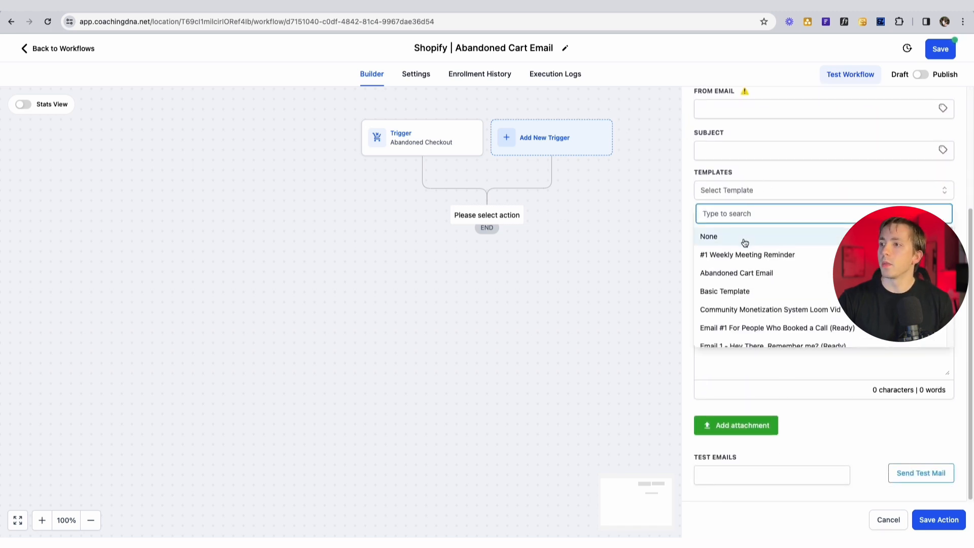
{"action": "left_click", "coordinate": [751, 274]}
- Set sender 'My Store', the store's sender email, subject 'YOU LEFT THIS IN YOUR CART', then publish and save
{"action": "left_click", "coordinate": [731, 241]}
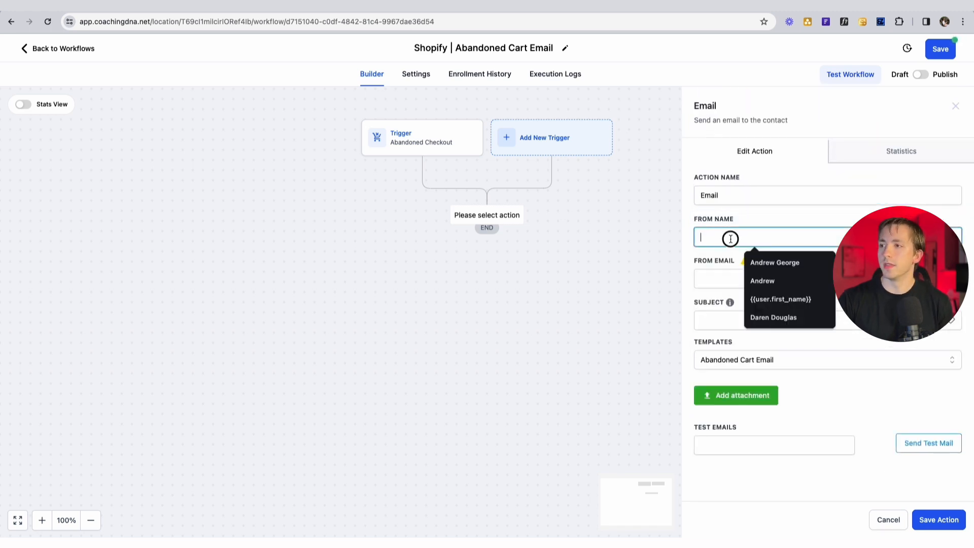
{"action": "type", "text": "My Store"}
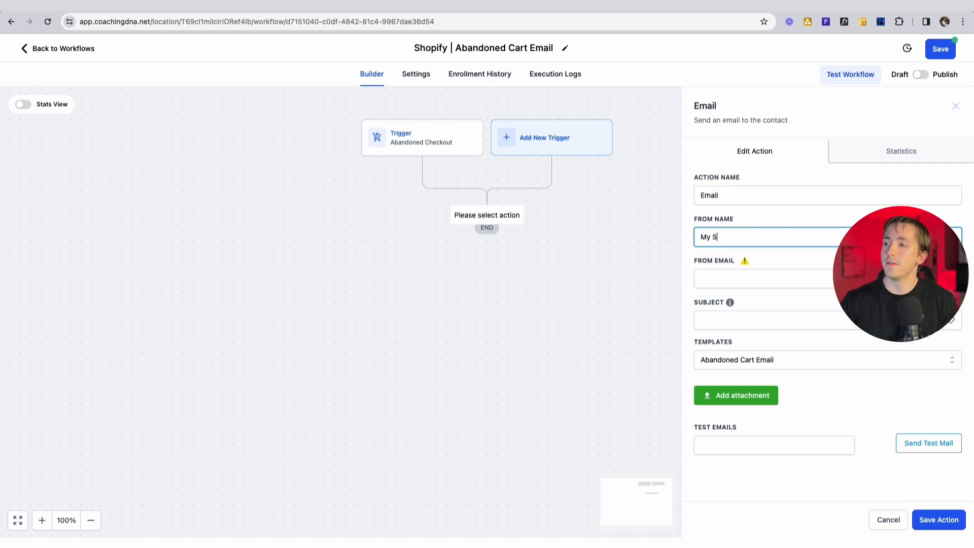
{"action": "left_click", "coordinate": [736, 275]}
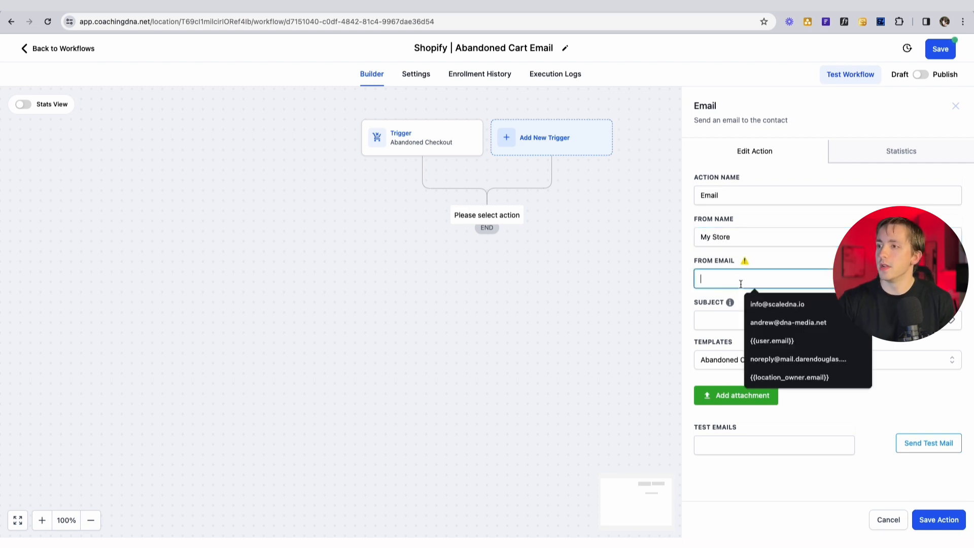
{"action": "key", "text": "Tab"}
{"action": "type", "text": "YOU LEFT THIS IN YOUR CART"}
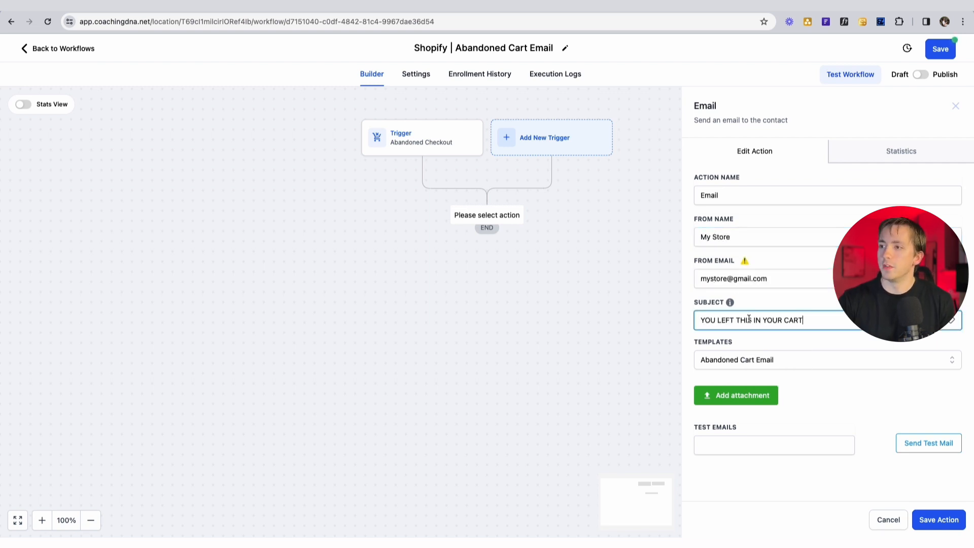
{"action": "left_click", "coordinate": [957, 528]}
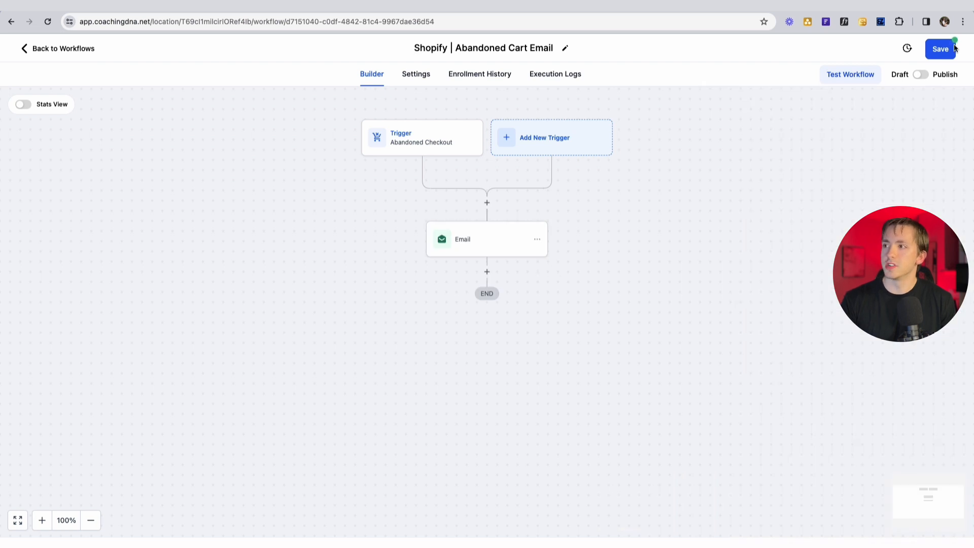
{"action": "left_click", "coordinate": [920, 74]}
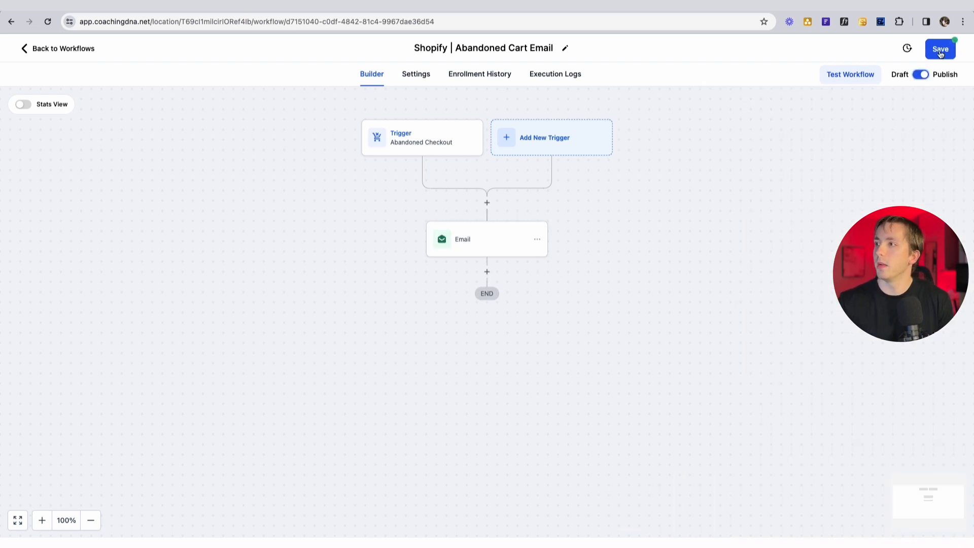
{"action": "left_click", "coordinate": [940, 51]}
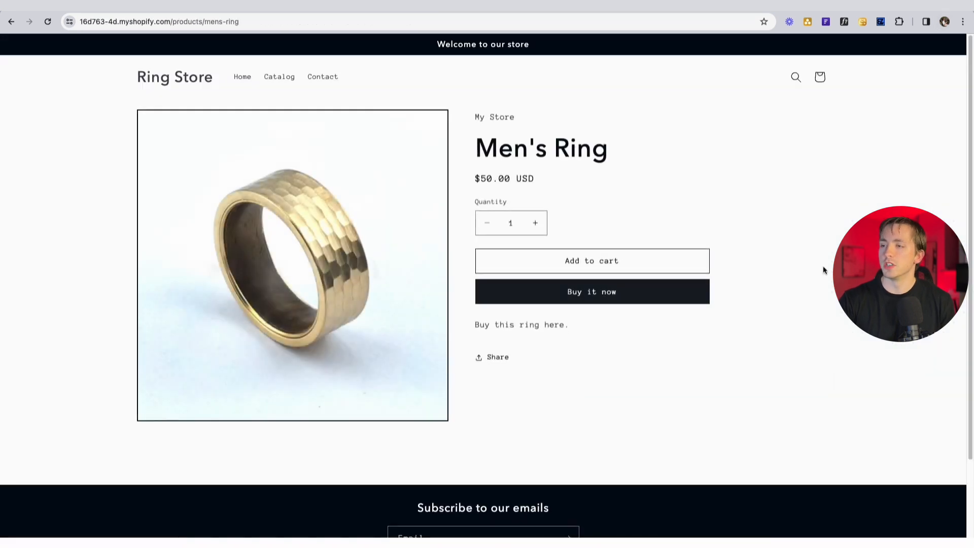
- Add the Men's Ring to the cart, go to checkout, and autofill the contact email and delivery details
{"action": "left_click", "coordinate": [598, 262]}
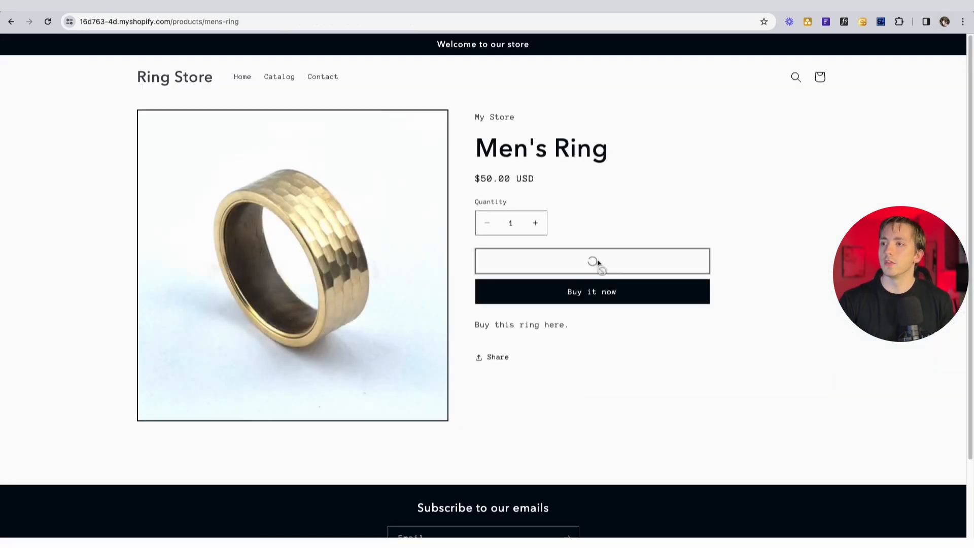
{"action": "left_click", "coordinate": [737, 211]}
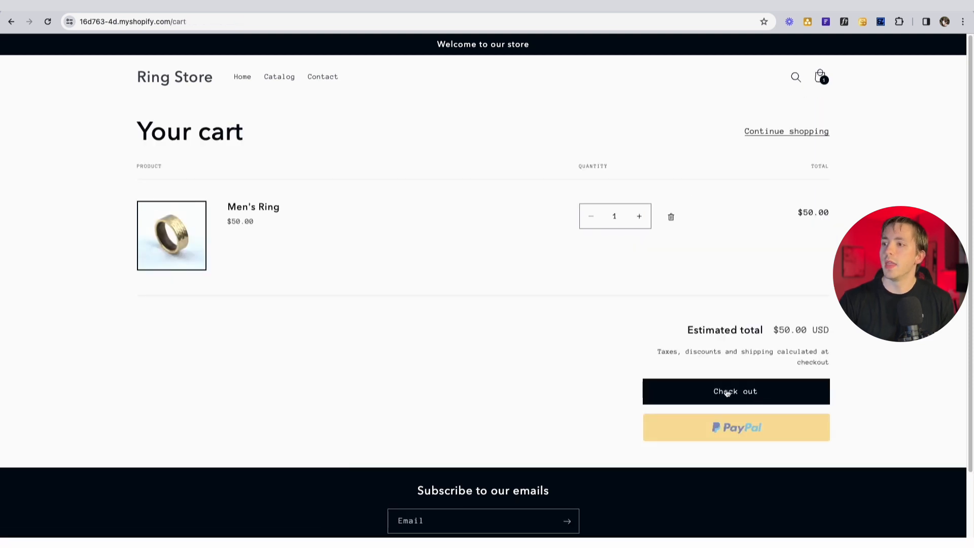
{"action": "left_click", "coordinate": [738, 394]}
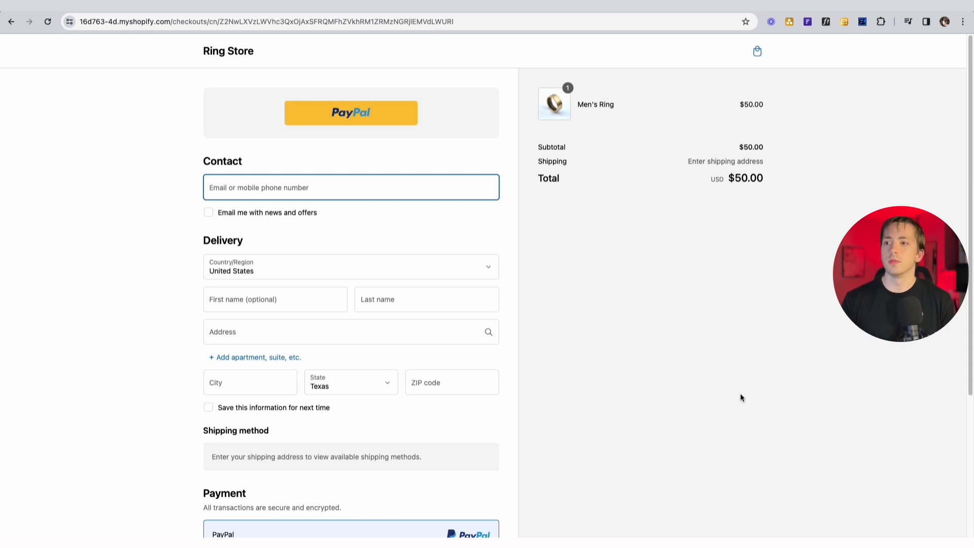
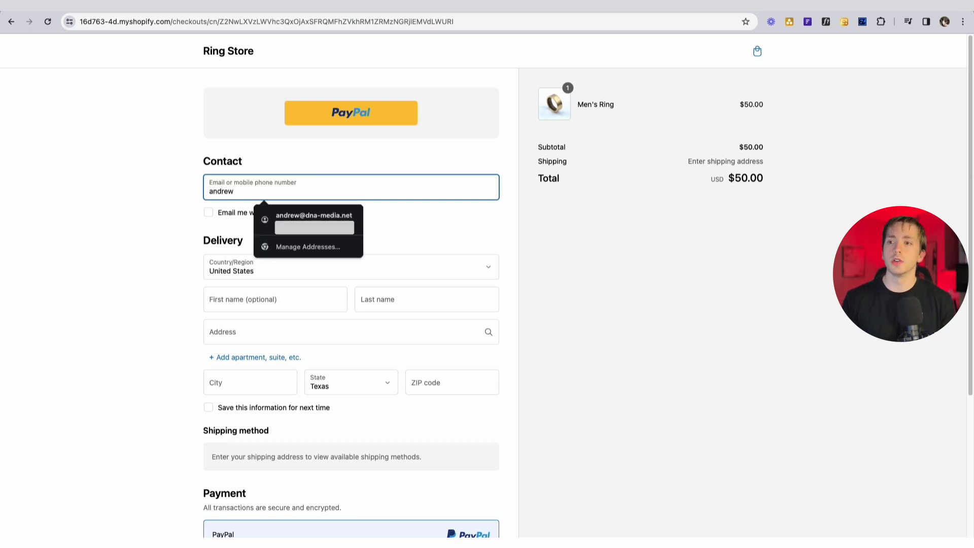
{"action": "left_click", "coordinate": [335, 215]}
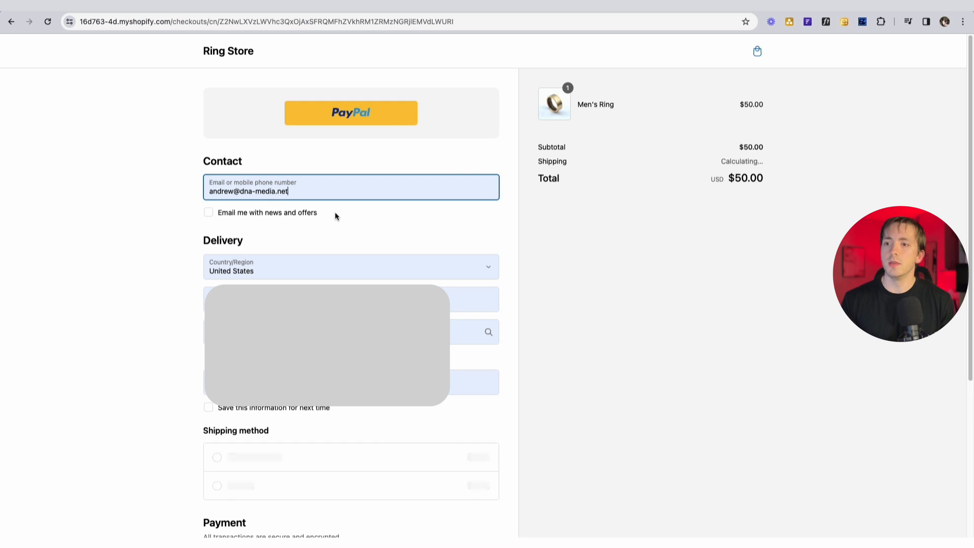
{"action": "scroll", "coordinate": [397, 243], "scroll_direction": "down", "scroll_amount": 1}
{"action": "scroll", "coordinate": [397, 243], "scroll_direction": "down", "scroll_amount": 5}
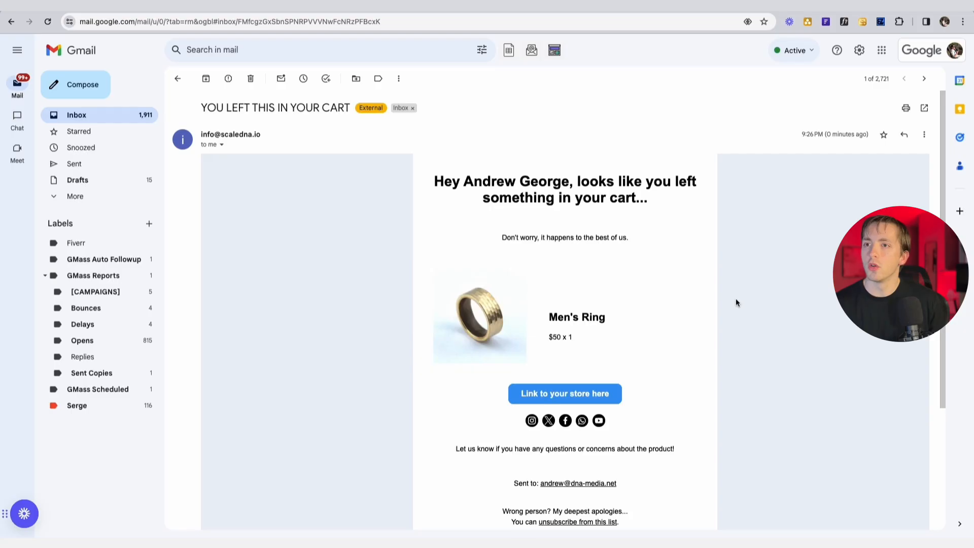
- Scroll through the abandoned-cart email showing the Men's Ring at $50
{"action": "scroll", "coordinate": [826, 376], "scroll_direction": "down", "scroll_amount": 3}
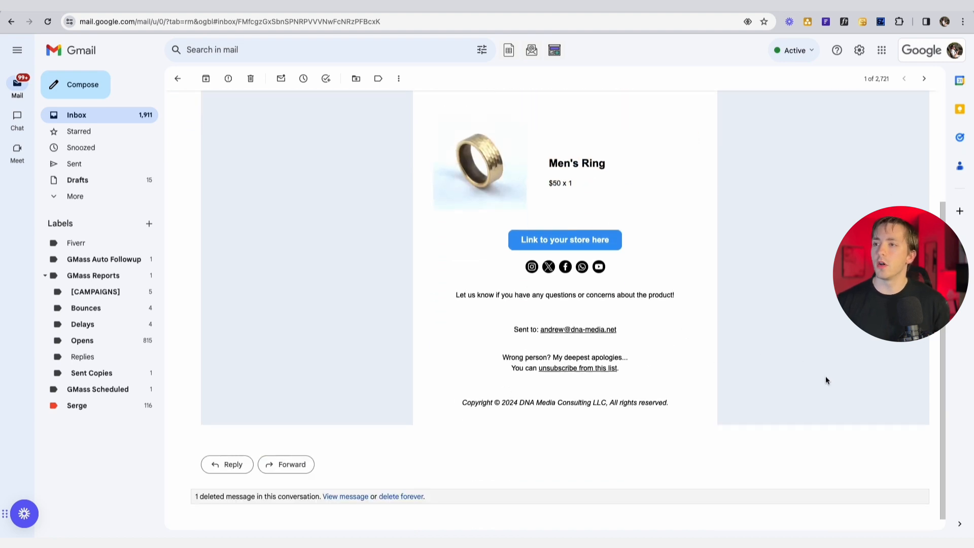
{"action": "scroll", "coordinate": [829, 376], "scroll_direction": "up", "scroll_amount": 2}
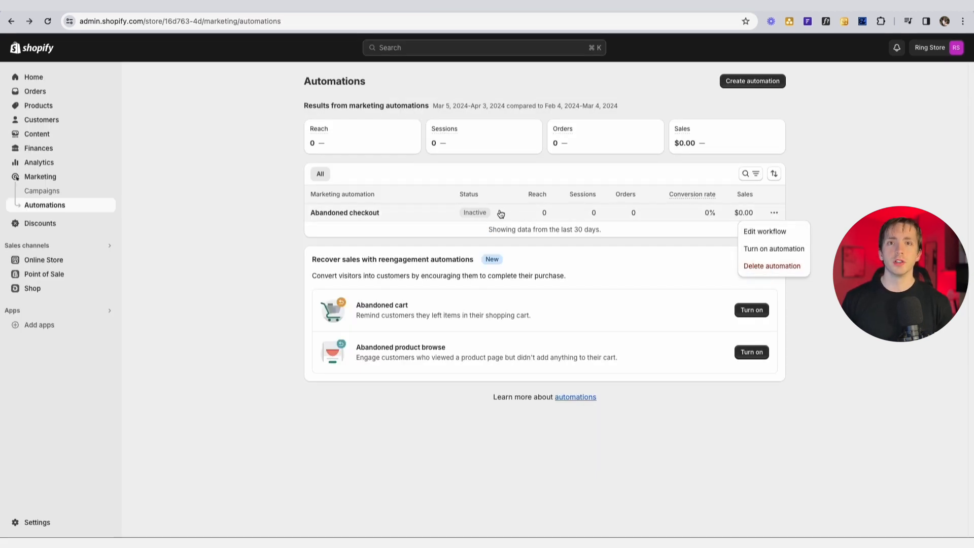
- Delete Shopify's built-in Abandoned checkout automation, confirming the irreversible deletion
{"action": "left_click", "coordinate": [770, 272]}
{"action": "left_click_drag", "start_coordinate": [394, 288], "coordinate": [590, 287]}
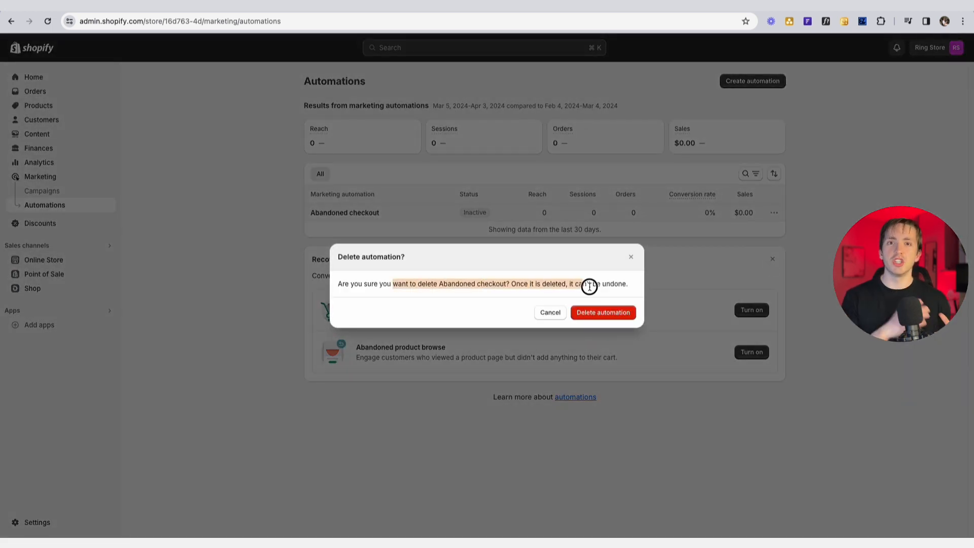
{"action": "left_click", "coordinate": [603, 316]}
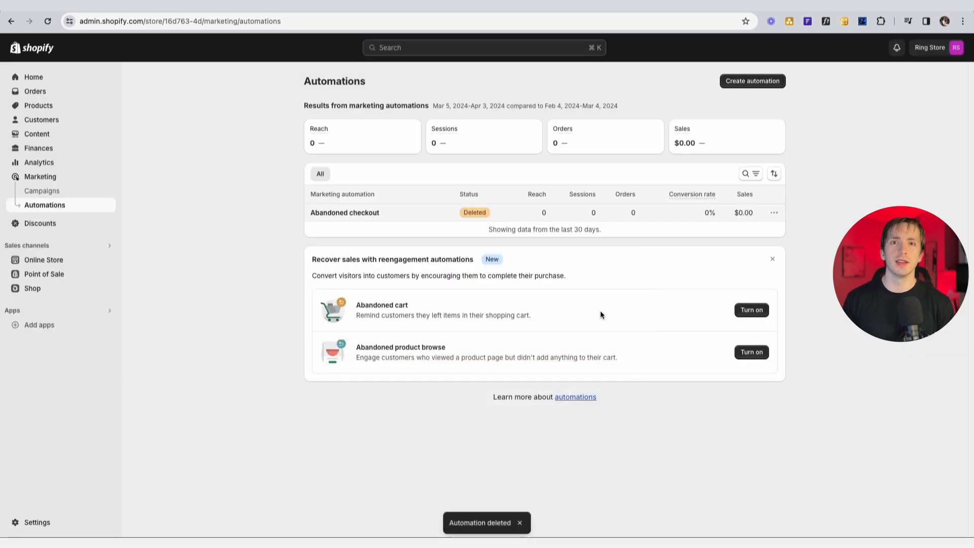
{"action": "left_click", "coordinate": [562, 230]}
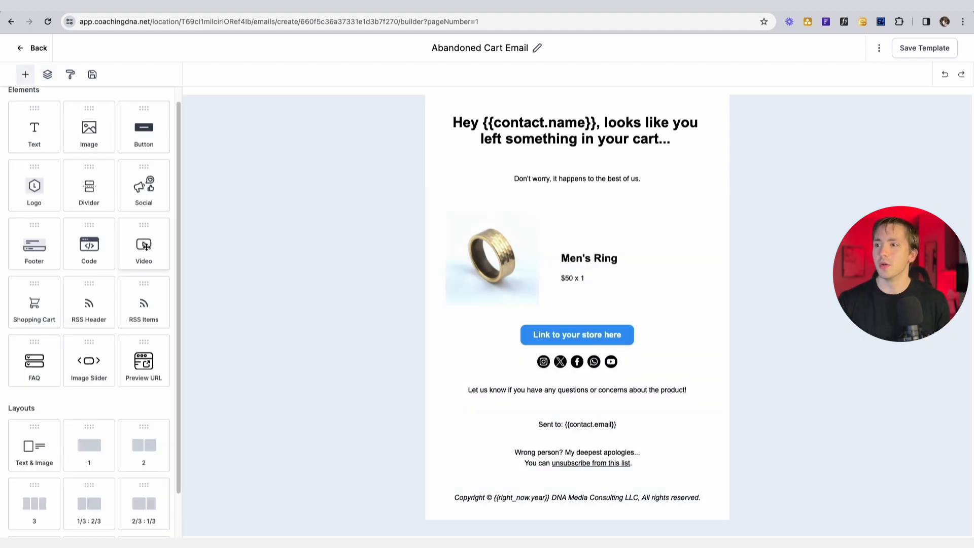
- Insert a Video block below the email's intro text
{"action": "left_click_drag", "start_coordinate": [145, 246], "coordinate": [557, 194]}
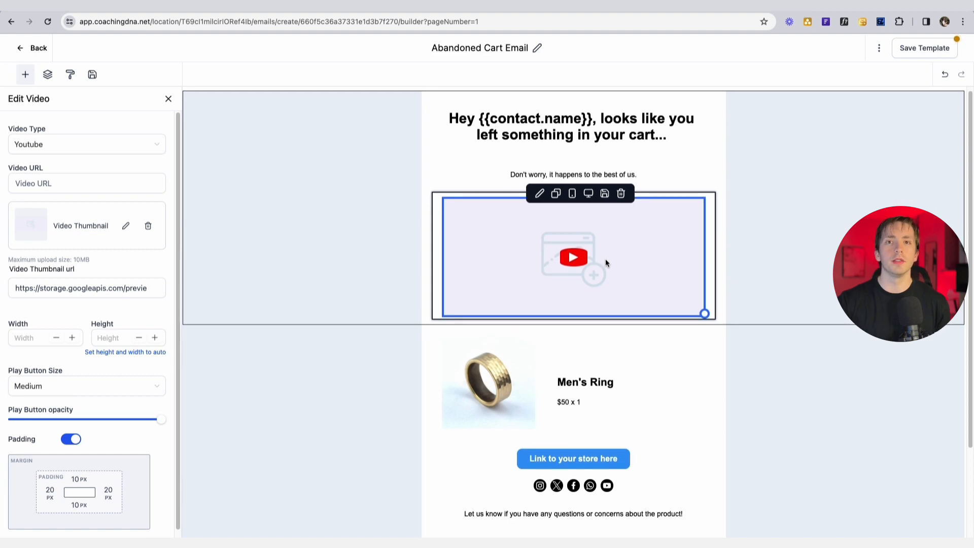
{"action": "scroll", "coordinate": [604, 259], "scroll_direction": "down", "scroll_amount": 1}
{"action": "left_click", "coordinate": [169, 98]}
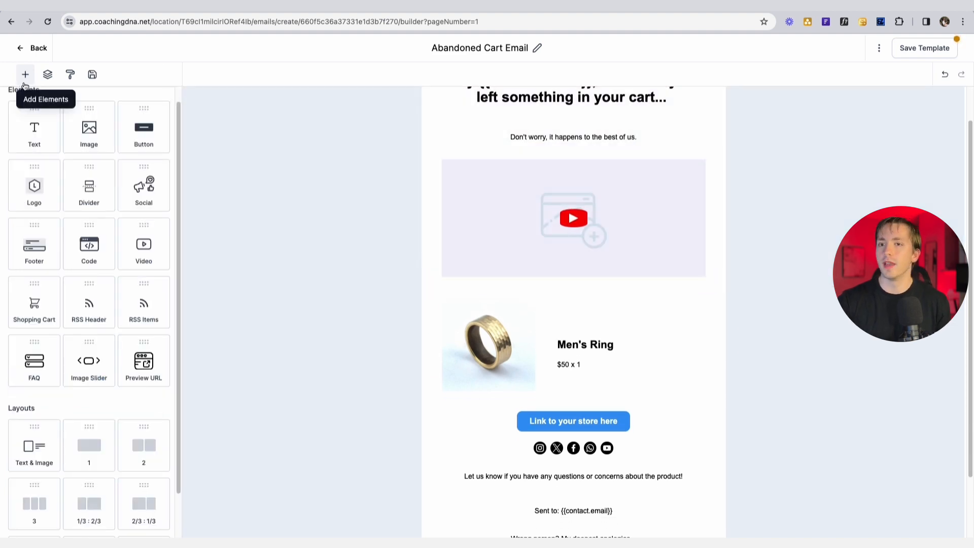
- Place an Image Slider block above the store-link button
{"action": "scroll", "coordinate": [49, 196], "scroll_direction": "down", "scroll_amount": 1}
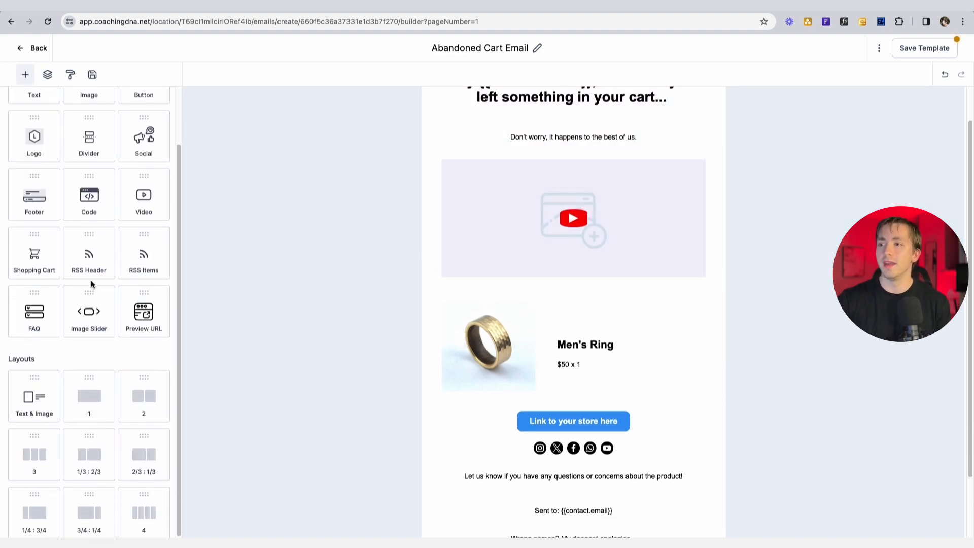
{"action": "scroll", "coordinate": [97, 303], "scroll_direction": "down", "scroll_amount": 1}
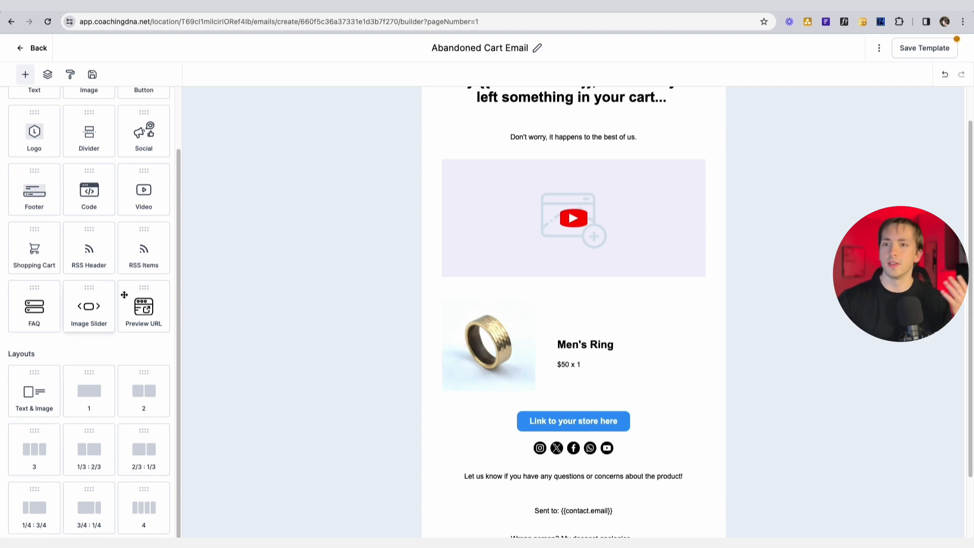
{"action": "scroll", "coordinate": [573, 305], "scroll_direction": "down", "scroll_amount": 2}
{"action": "left_click_drag", "start_coordinate": [96, 322], "coordinate": [510, 322]}
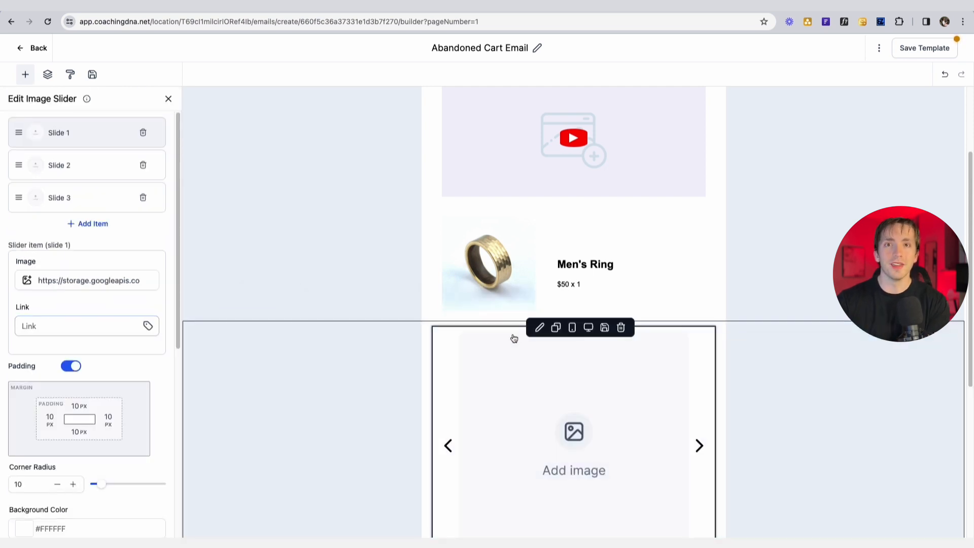
{"action": "scroll", "coordinate": [708, 373], "scroll_direction": "down", "scroll_amount": 2}
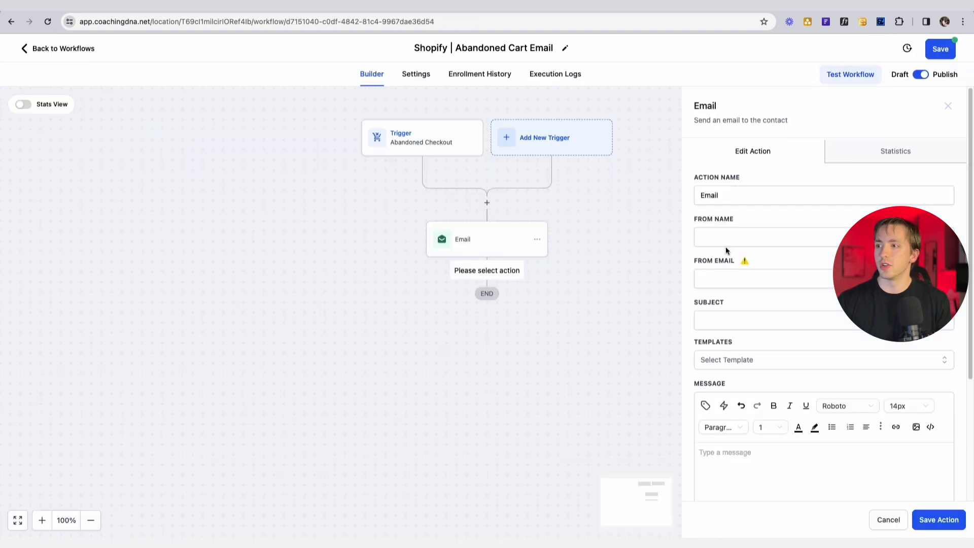
- Insert the Shopify > Products > Titles custom value into the Email action's message
{"action": "scroll", "coordinate": [725, 259], "scroll_direction": "down", "scroll_amount": 3}
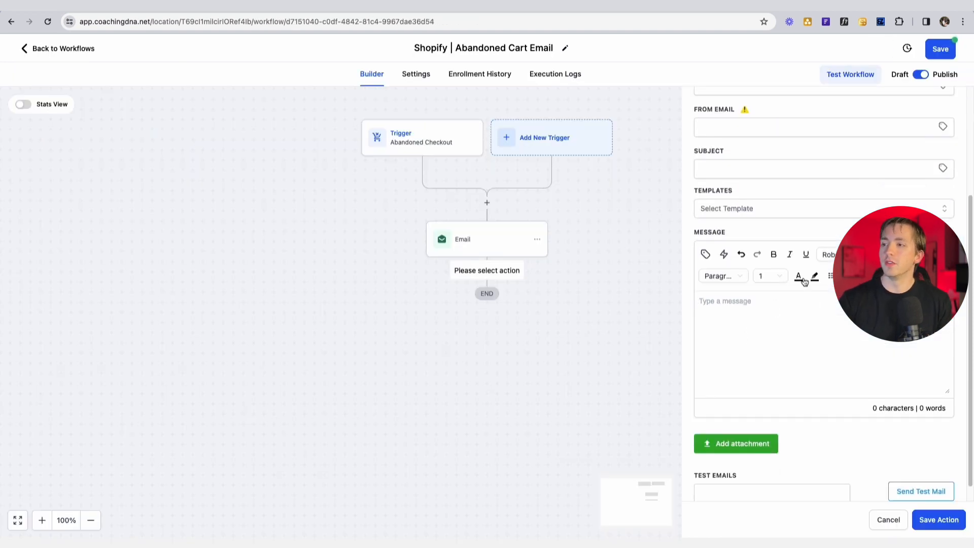
{"action": "left_click", "coordinate": [704, 253]}
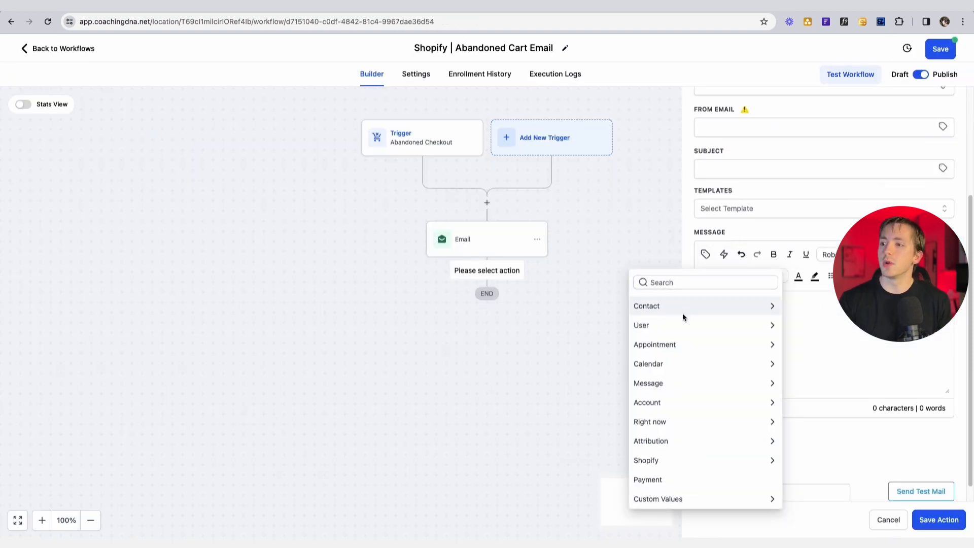
{"action": "left_click", "coordinate": [653, 461]}
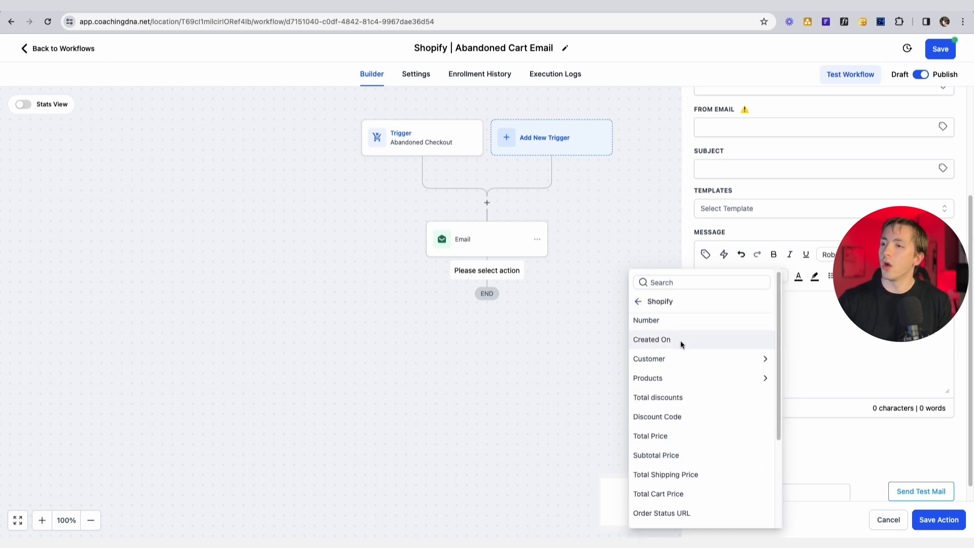
{"action": "scroll", "coordinate": [680, 365], "scroll_direction": "down", "scroll_amount": 4}
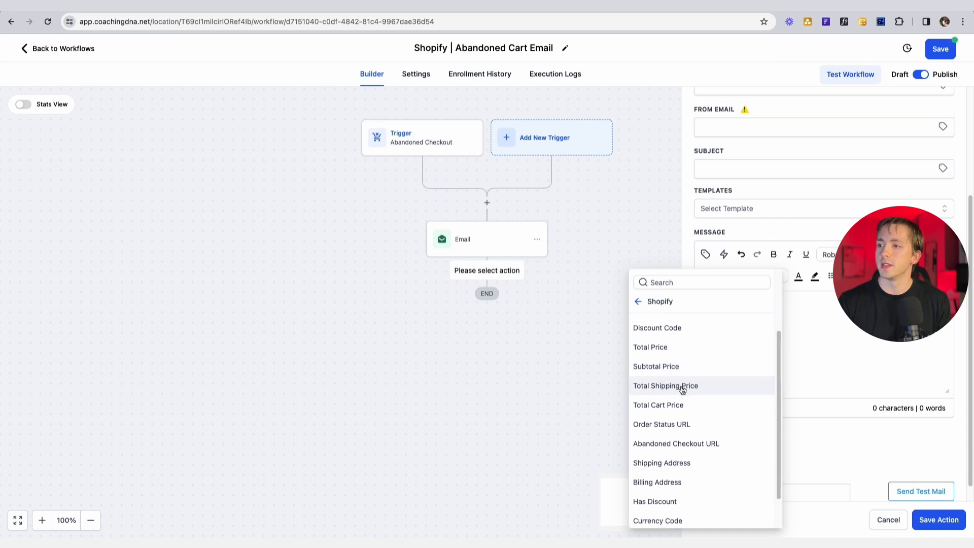
{"action": "scroll", "coordinate": [681, 388], "scroll_direction": "down", "scroll_amount": 2}
{"action": "scroll", "coordinate": [692, 429], "scroll_direction": "up", "scroll_amount": 5}
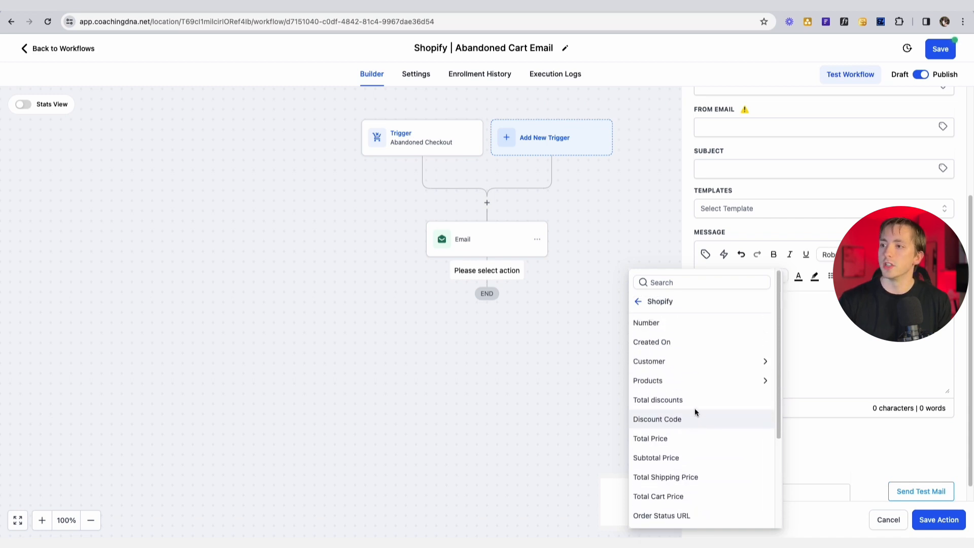
{"action": "left_click", "coordinate": [690, 361]}
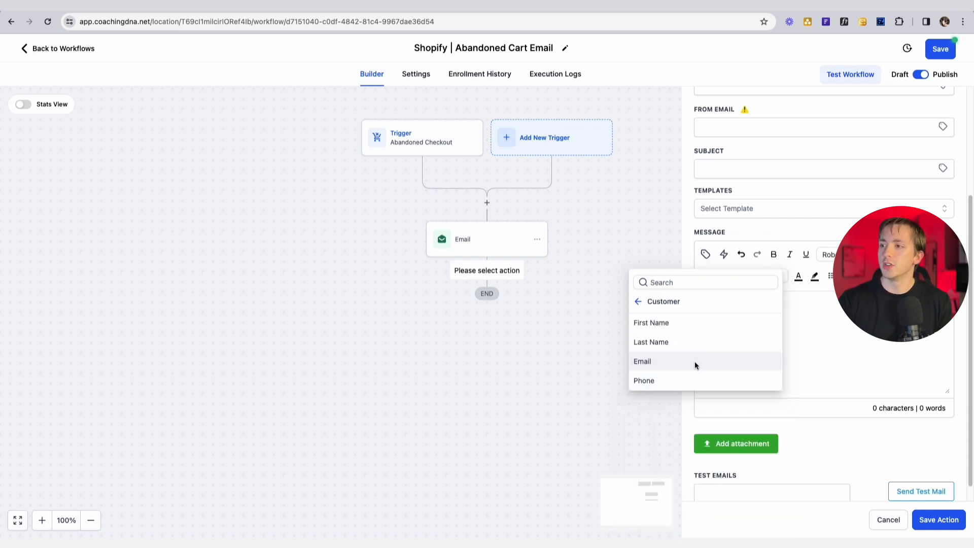
{"action": "left_click", "coordinate": [649, 307]}
{"action": "left_click", "coordinate": [678, 381]}
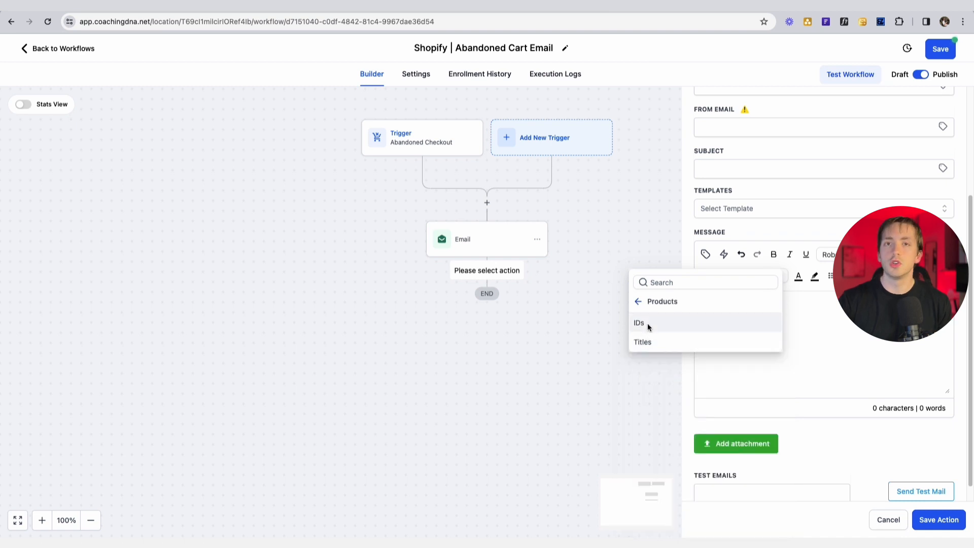
{"action": "left_click", "coordinate": [648, 342]}
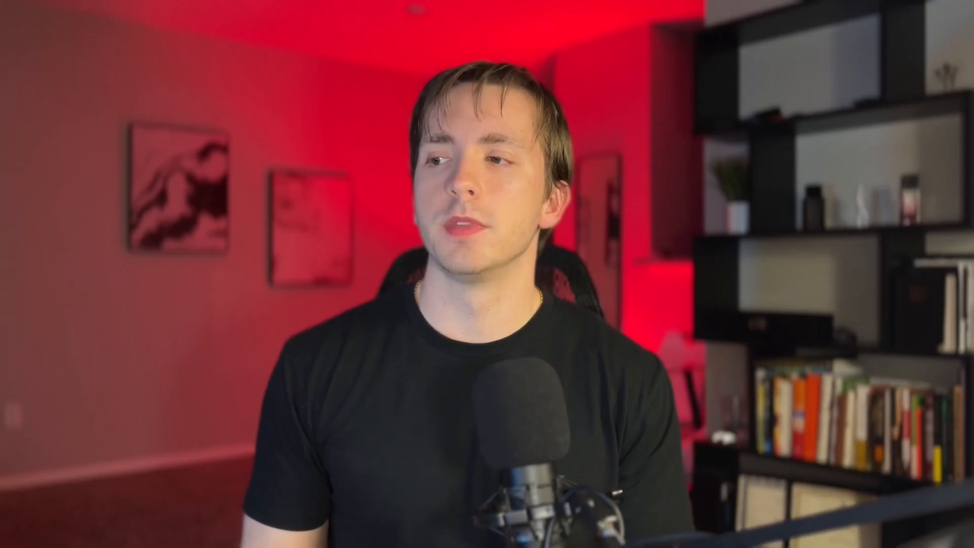